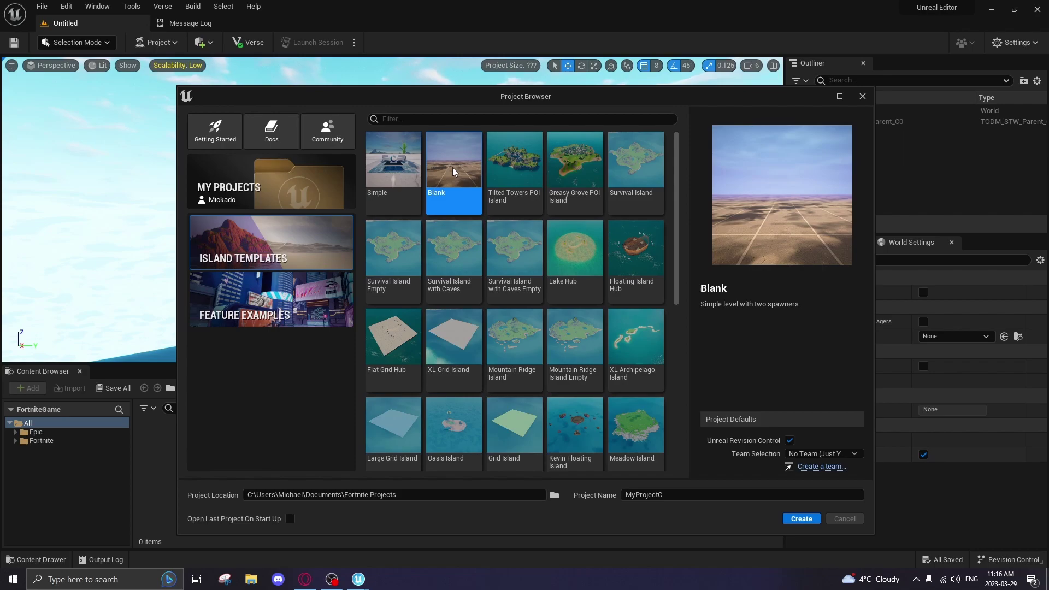
Create a new project from the Blank island template with the project name tutorialMap
scroll(405, 304, "down", 3)
scroll(405, 304, "down", 3)
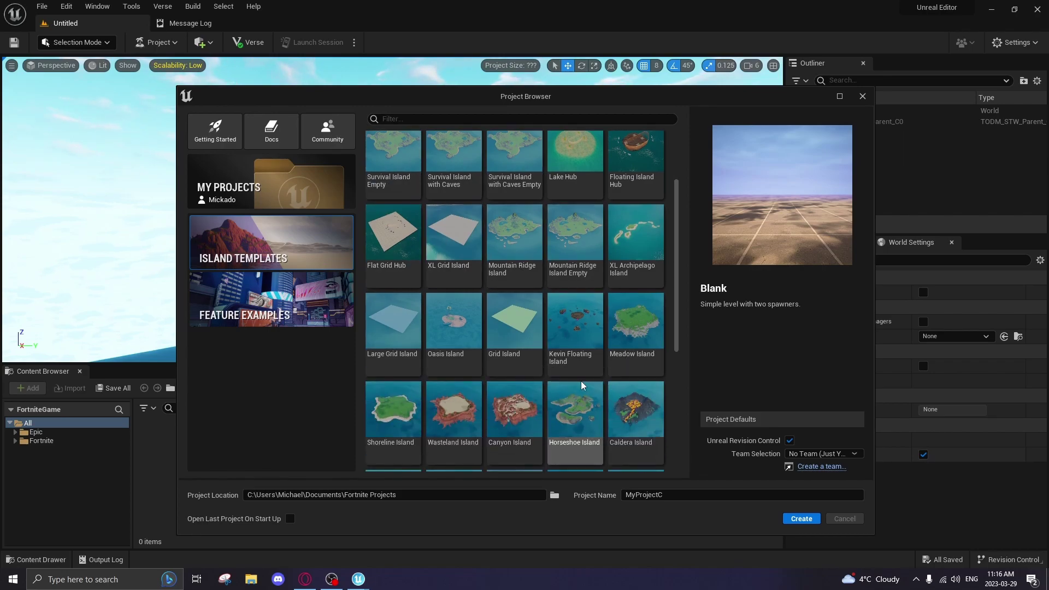
scroll(581, 381, "up", 5)
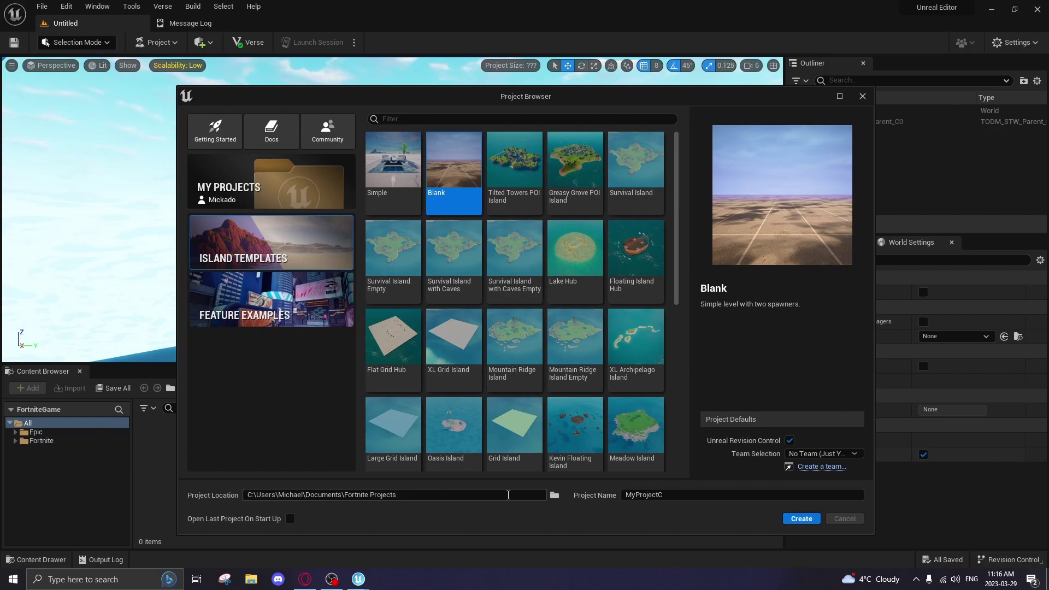
key("ctrl+a")
key("BackSpace")
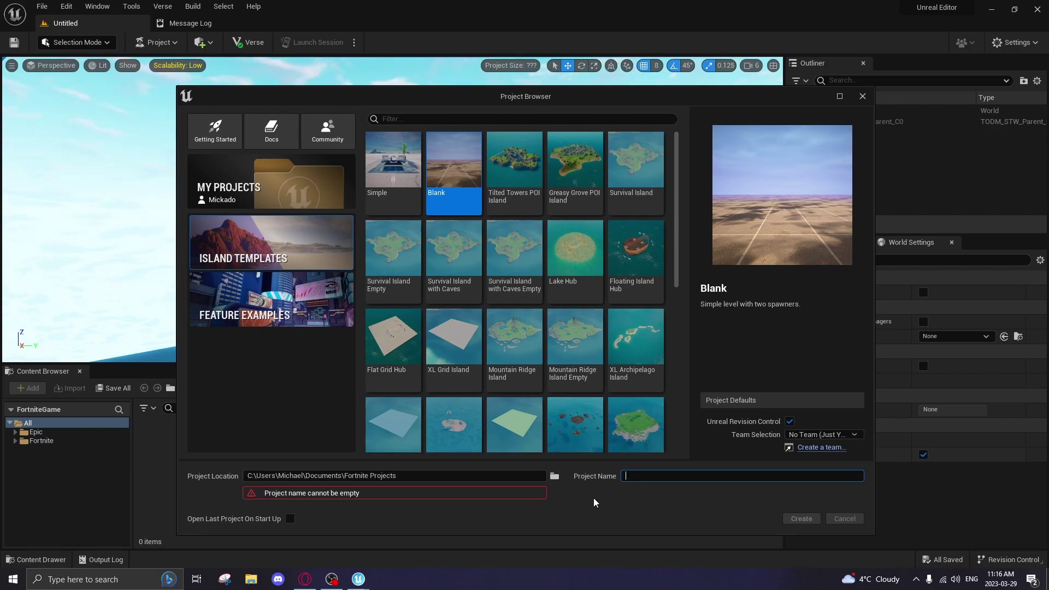
type("tutorialMap")
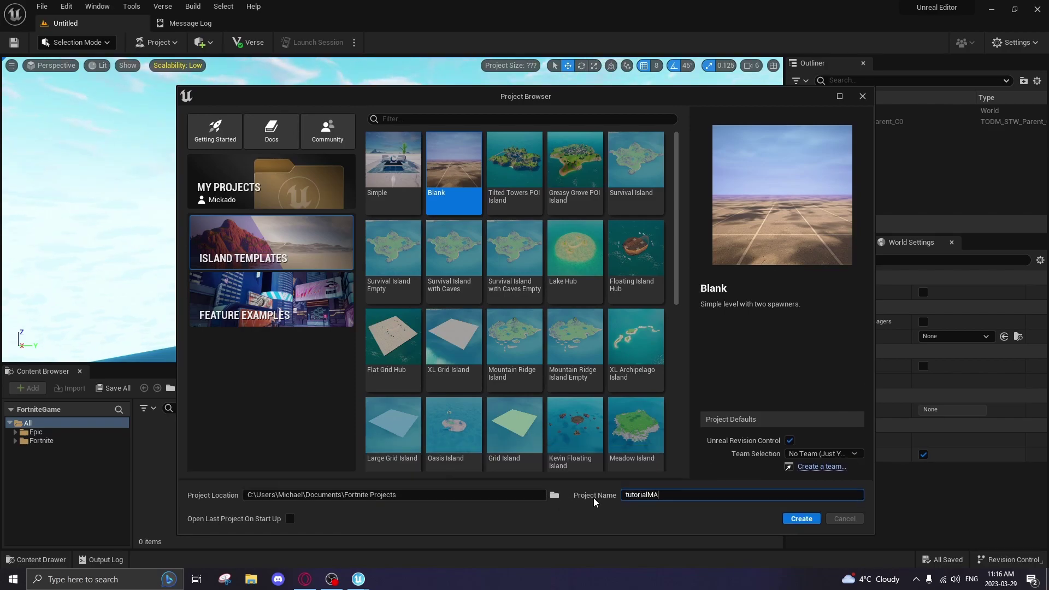
left_click(801, 518)
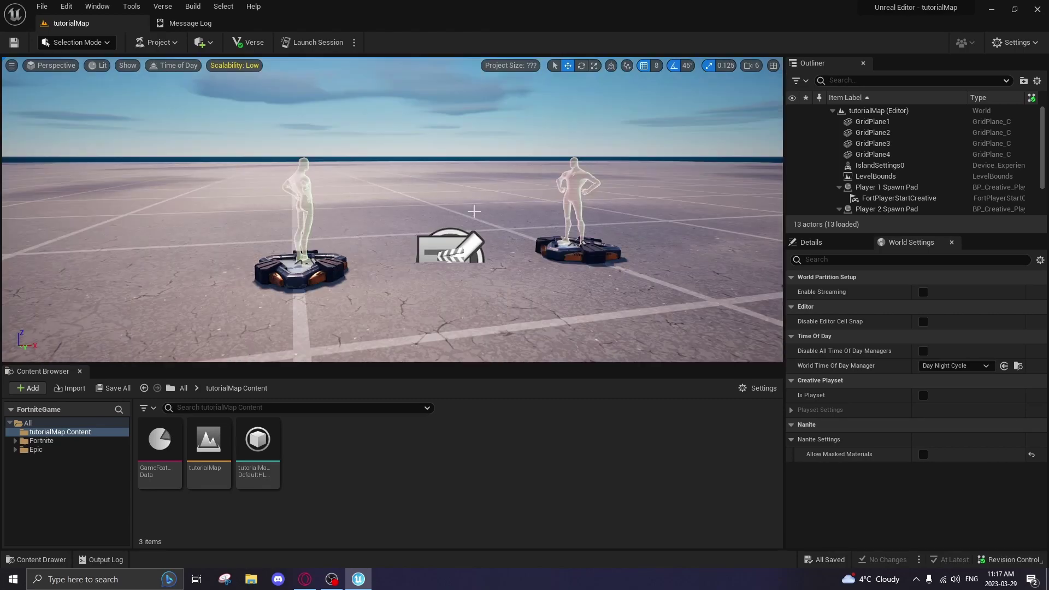
Fly around the level to view the spawn pads and grid floor, and check the viewport's camera speed settings
right_click_drag(510, 222, 491, 240)
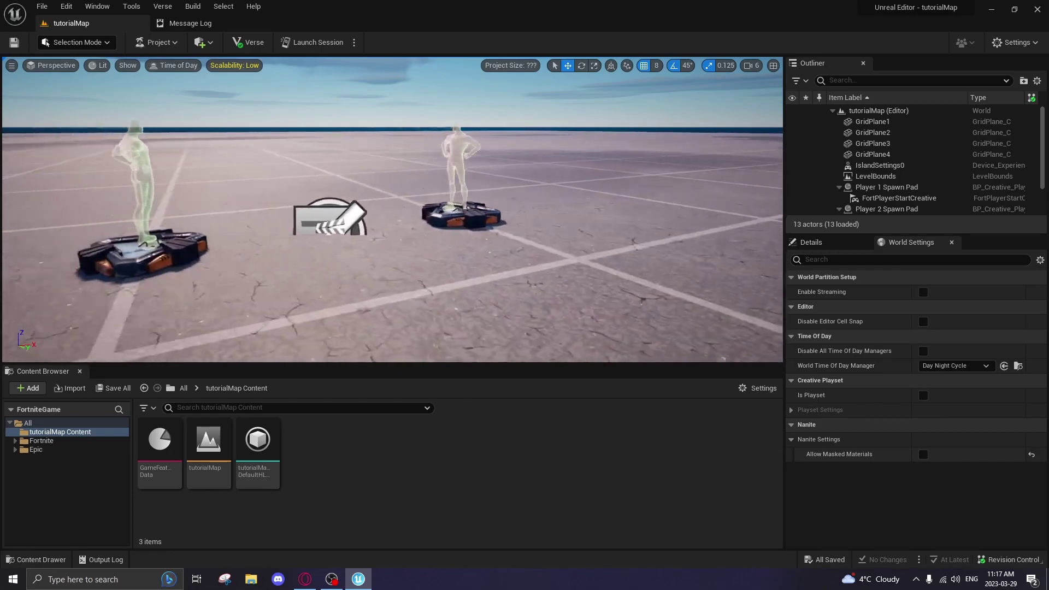
key("s")
right_click_drag(492, 241, 350, 276)
key("w")
right_click_drag(503, 247, 461, 270)
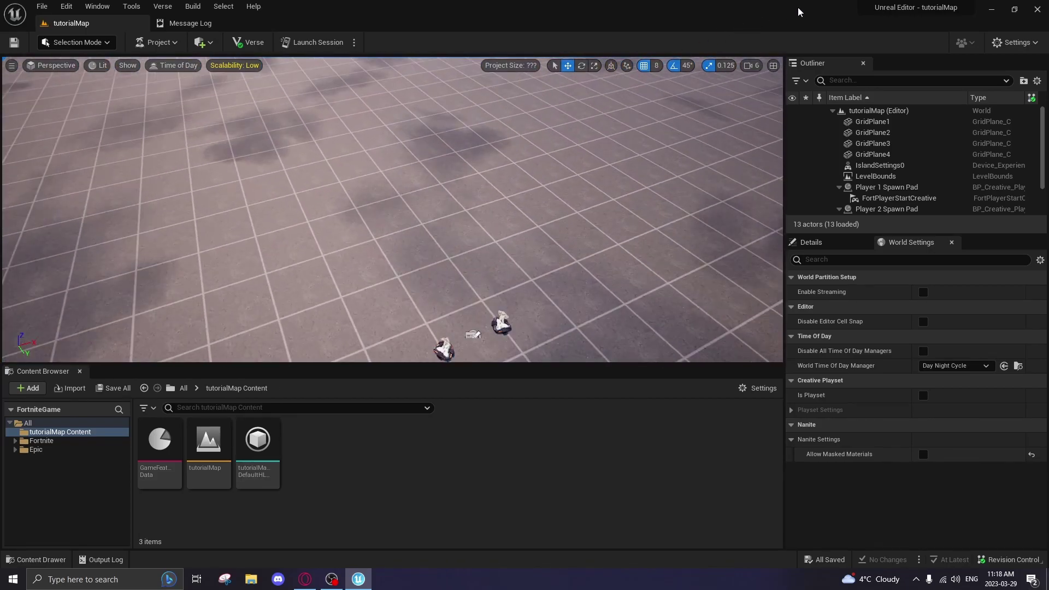
left_click(756, 65)
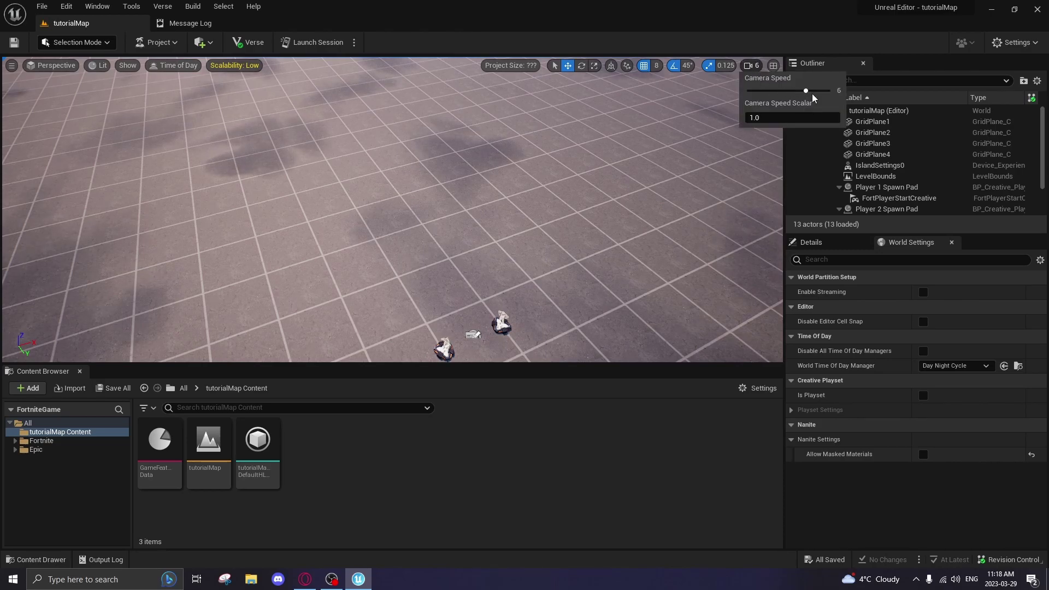
right_click_drag(636, 163, 623, 120)
key("s")
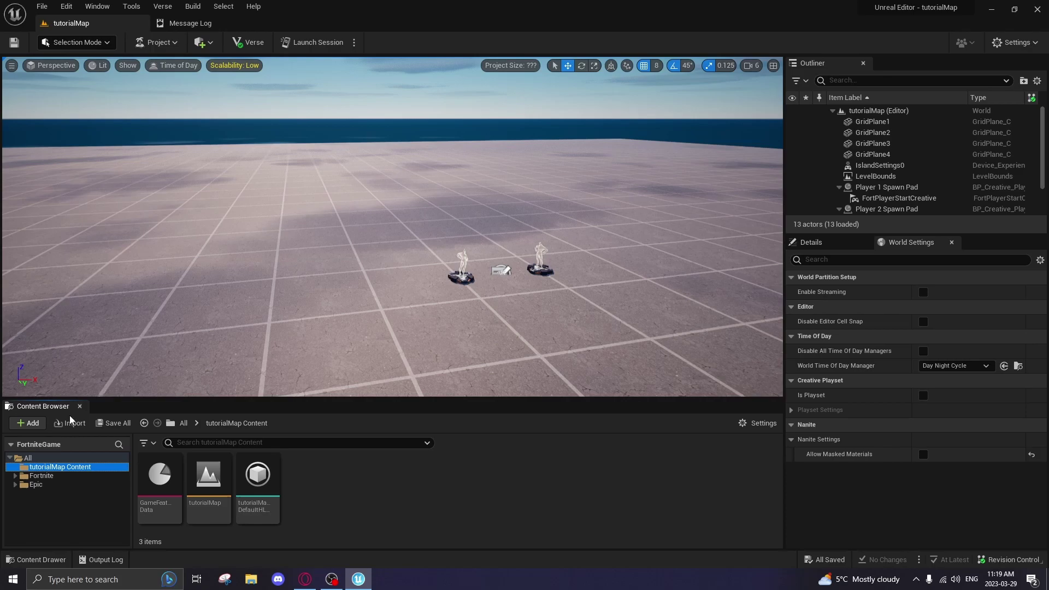
Browse to the Craggy Cliffs Floor & Wall Gallery under Fortnite, Galleries, Building, and enlarge the Content Browser
mouse_move(222, 484)
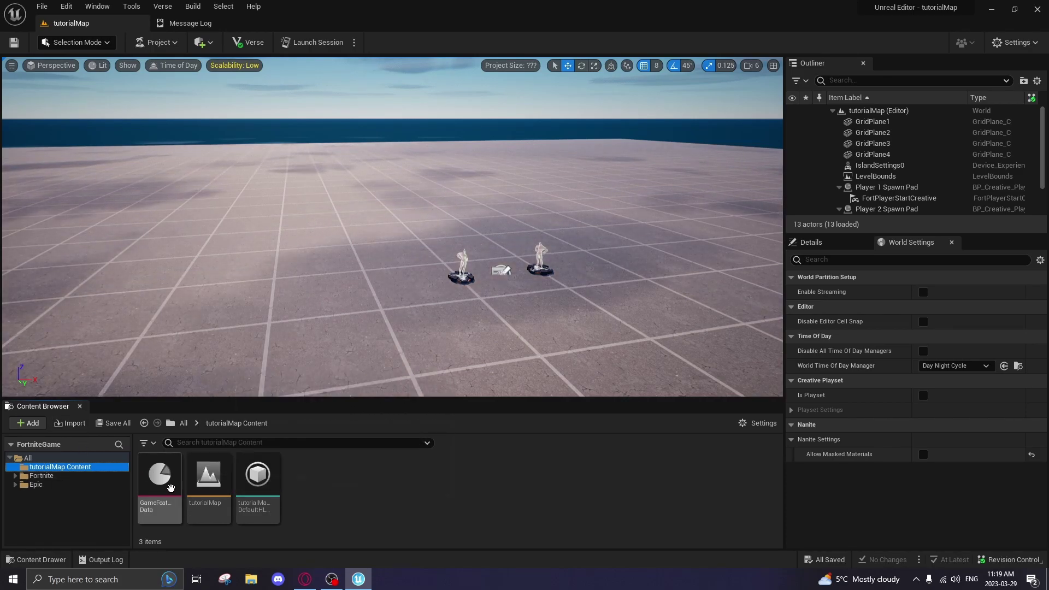
left_click(83, 478)
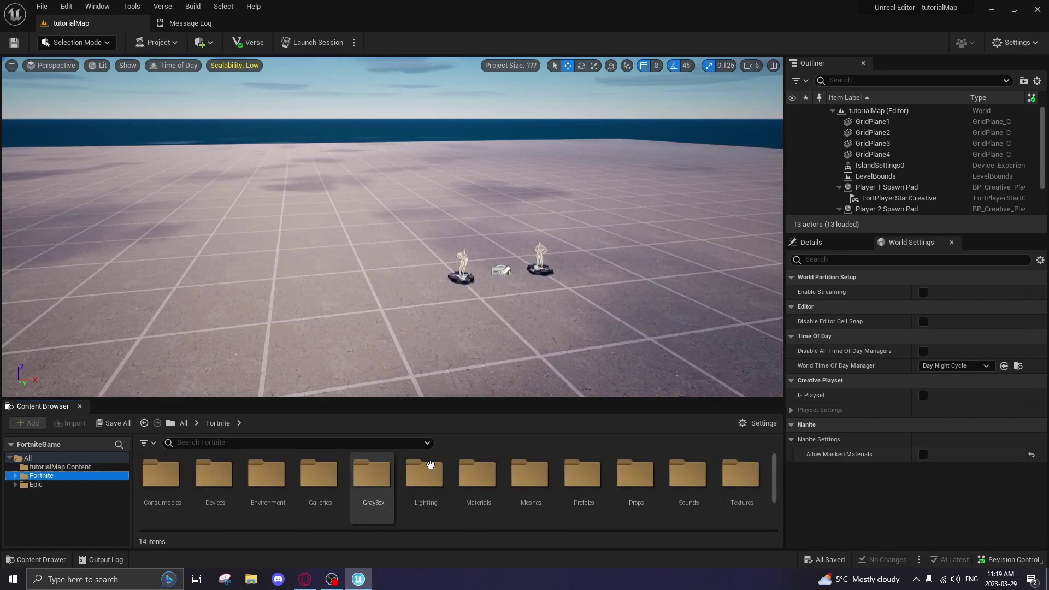
double_click(320, 473)
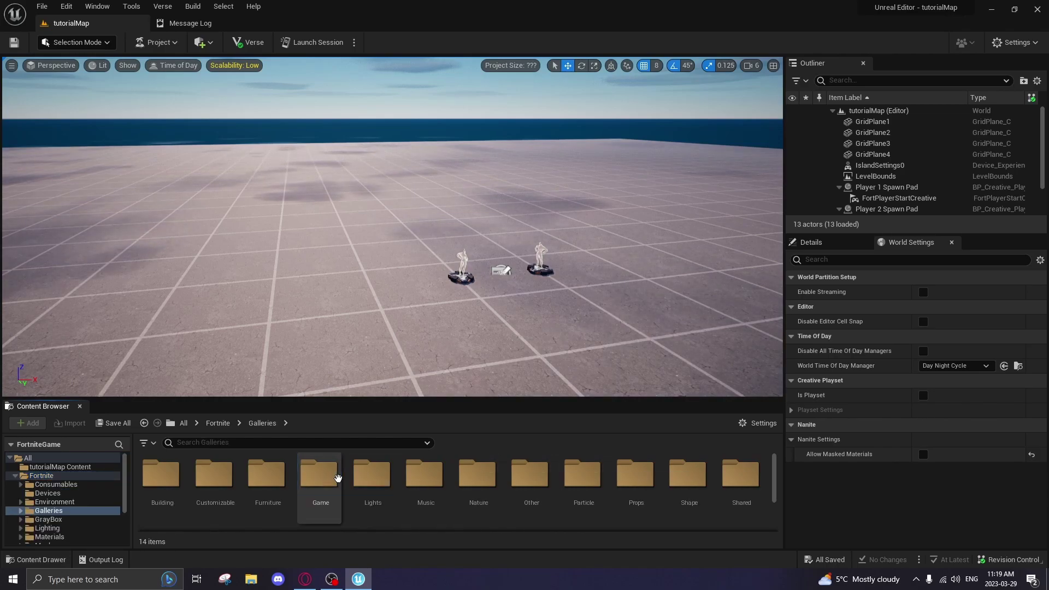
double_click(176, 463)
scroll(235, 470, "down", 1)
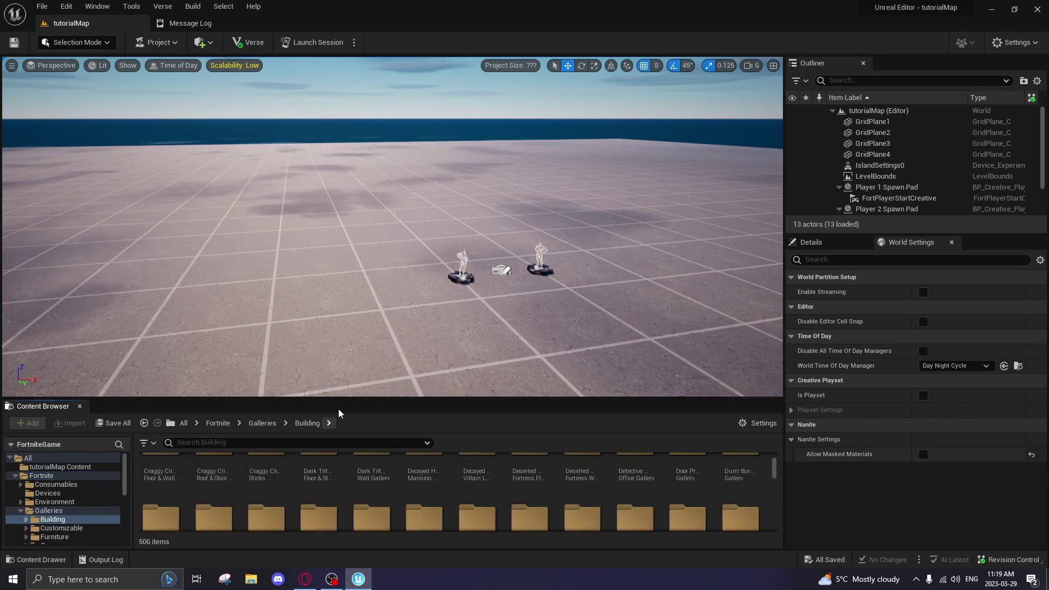
left_click_drag(344, 399, 351, 323)
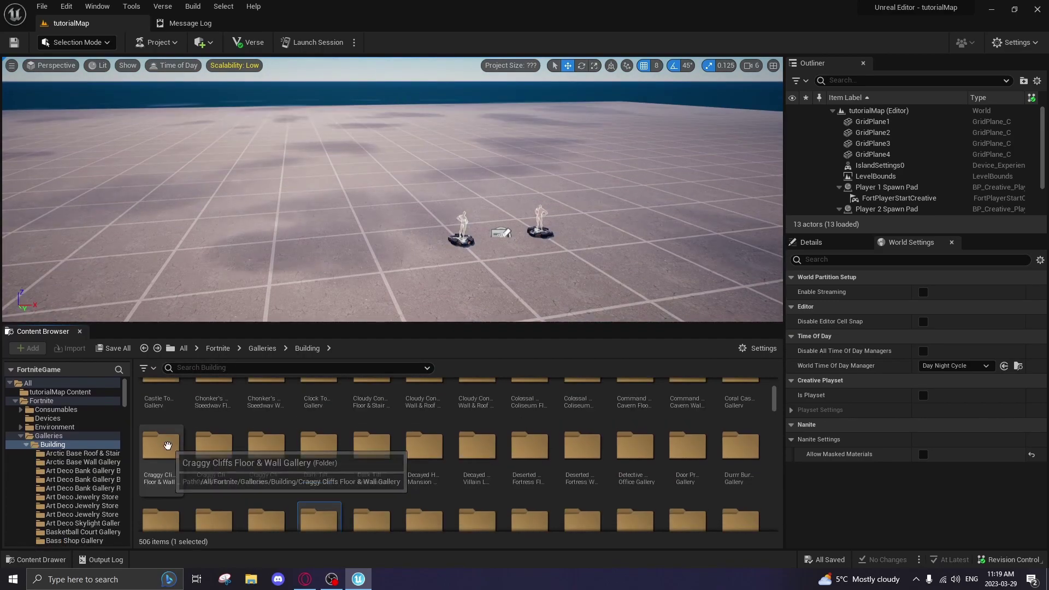
double_click(167, 445)
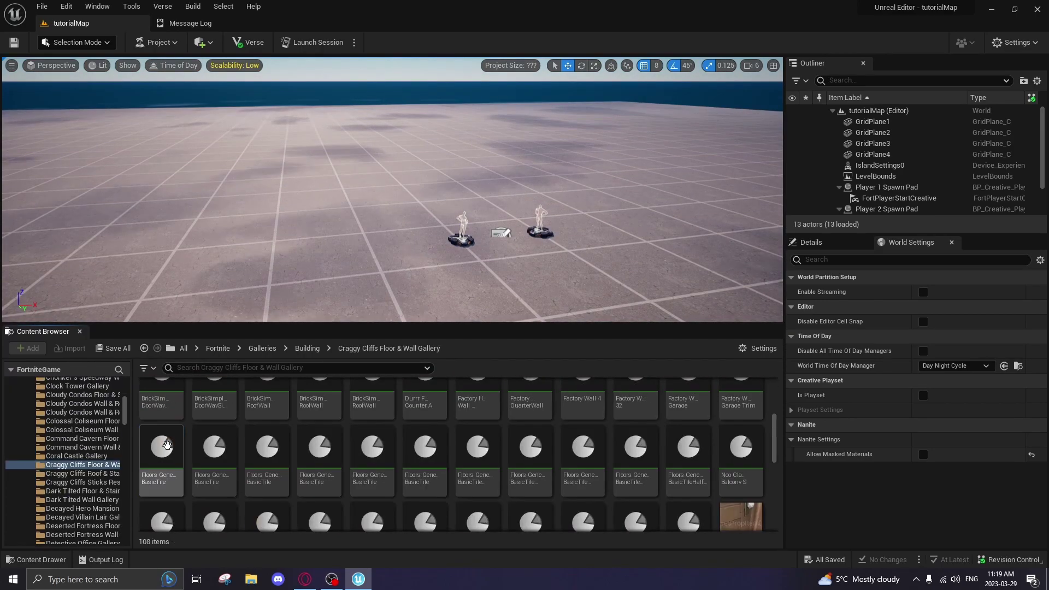
Try out placing BrickSimple AAA SolidWall pieces on the grid floor, and delete the placed walls
scroll(370, 457, "down", 2)
scroll(370, 458, "up", 5)
left_click_drag(425, 410, 341, 273)
right_click_drag(321, 307, 437, 307)
left_click_drag(436, 416, 508, 306)
right_click_drag(508, 307, 617, 306)
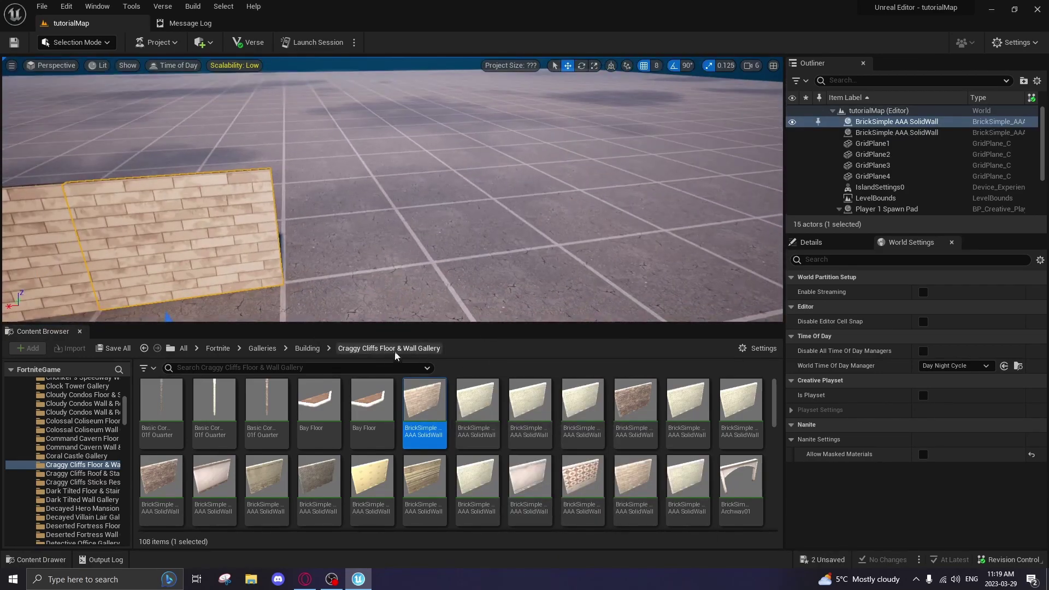
left_click_drag(424, 410, 405, 266)
right_click_drag(405, 265, 464, 265)
right_click_drag(393, 292, 557, 293)
key("Delete")
left_click(403, 204)
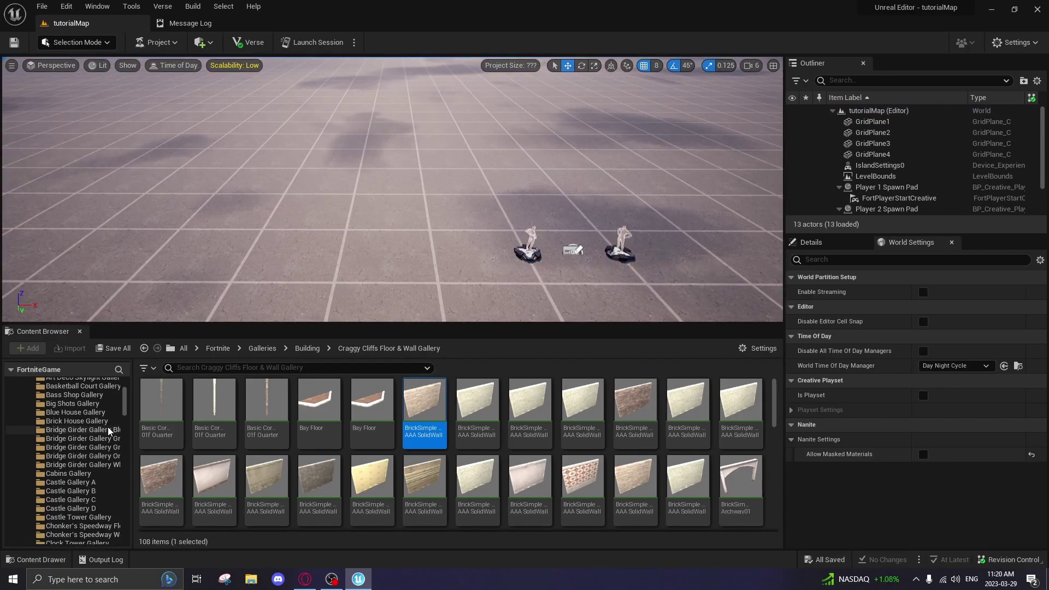
Collapse the Galleries and Fortnite folders in the Content Browser's folder tree
scroll(46, 421, "up", 10)
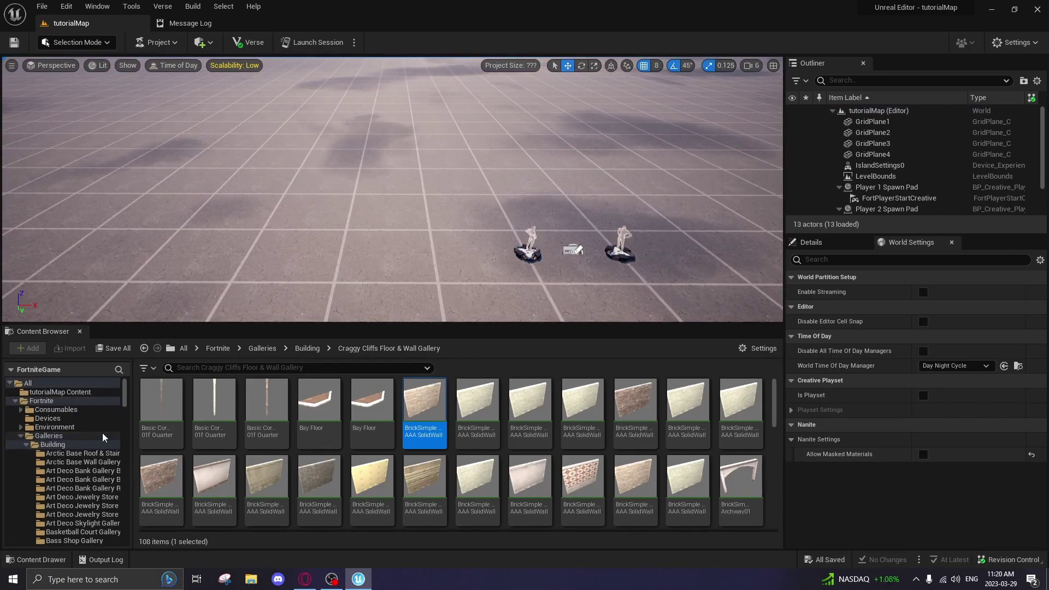
left_click(21, 436)
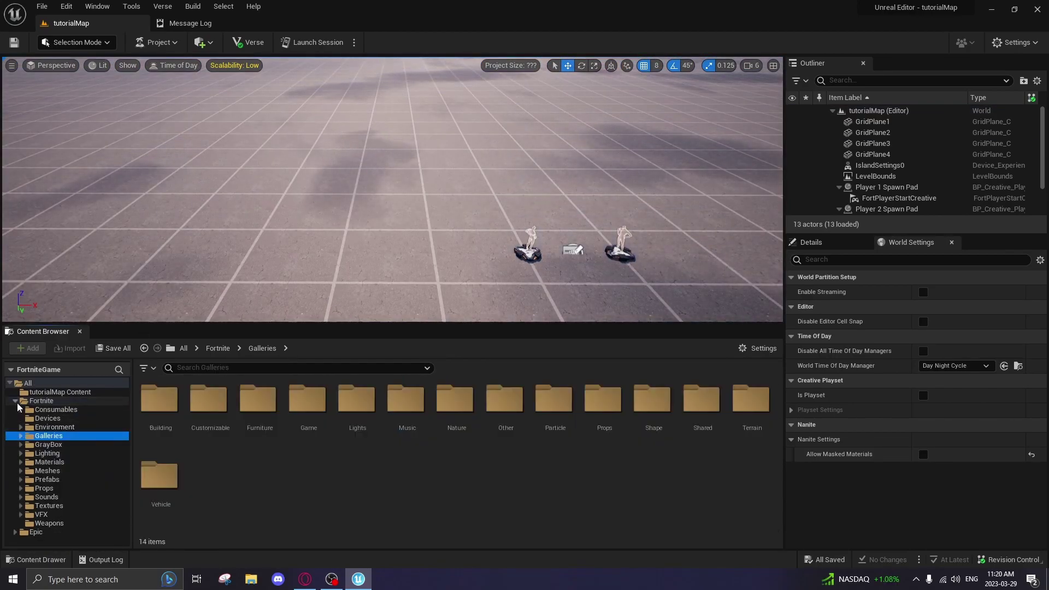
left_click(15, 400)
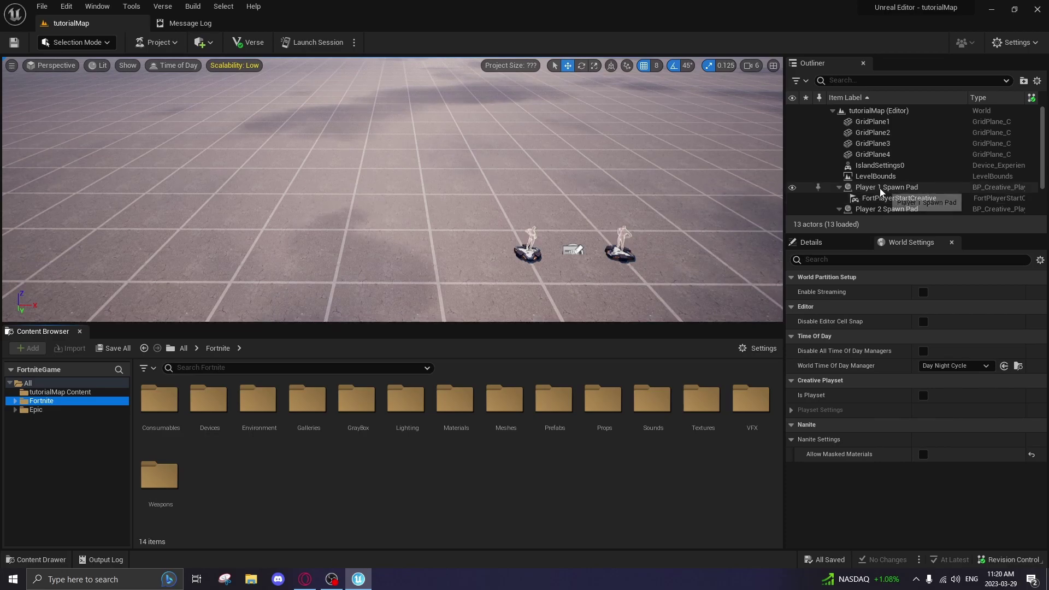
Select the Player 1 Spawn Pad and the grid planes in the Outliner to see where each lies in the level
left_click(855, 189)
right_click_drag(392, 189, 606, 117)
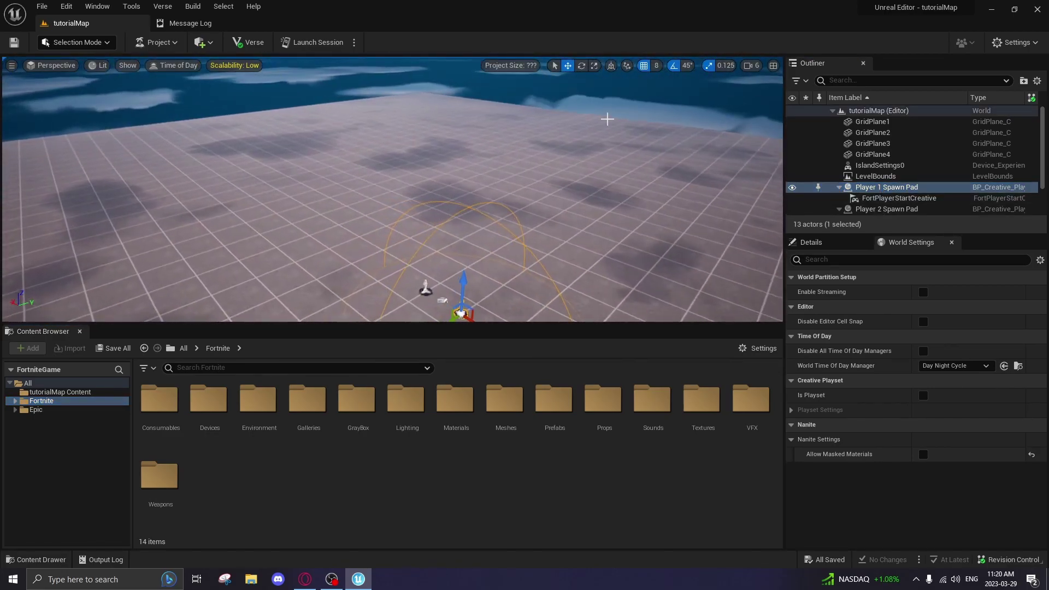
left_click(875, 120)
left_click(876, 131)
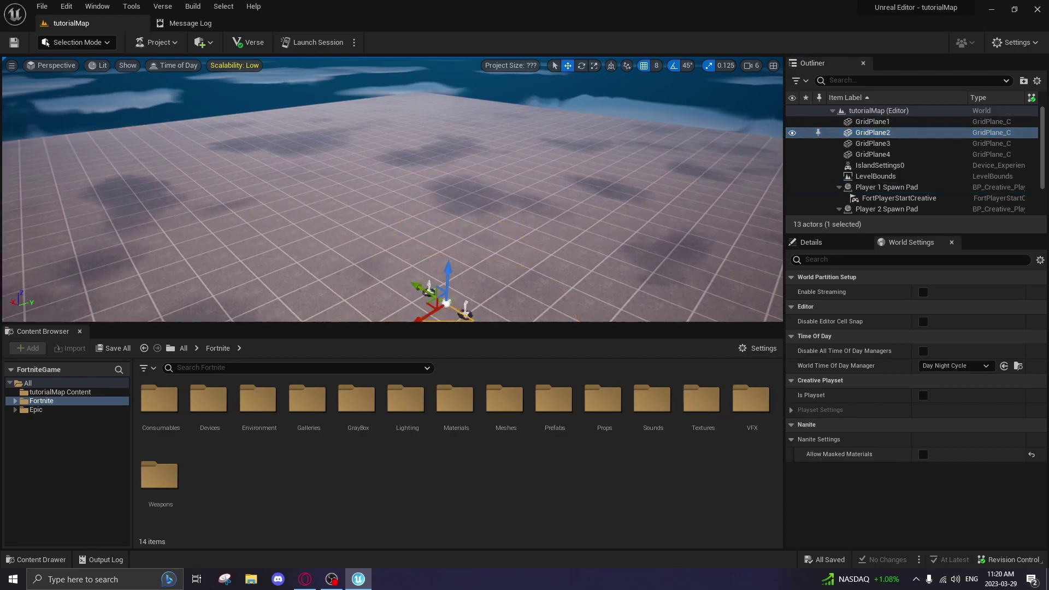
right_click(857, 145)
left_click(850, 152)
double_click(850, 154)
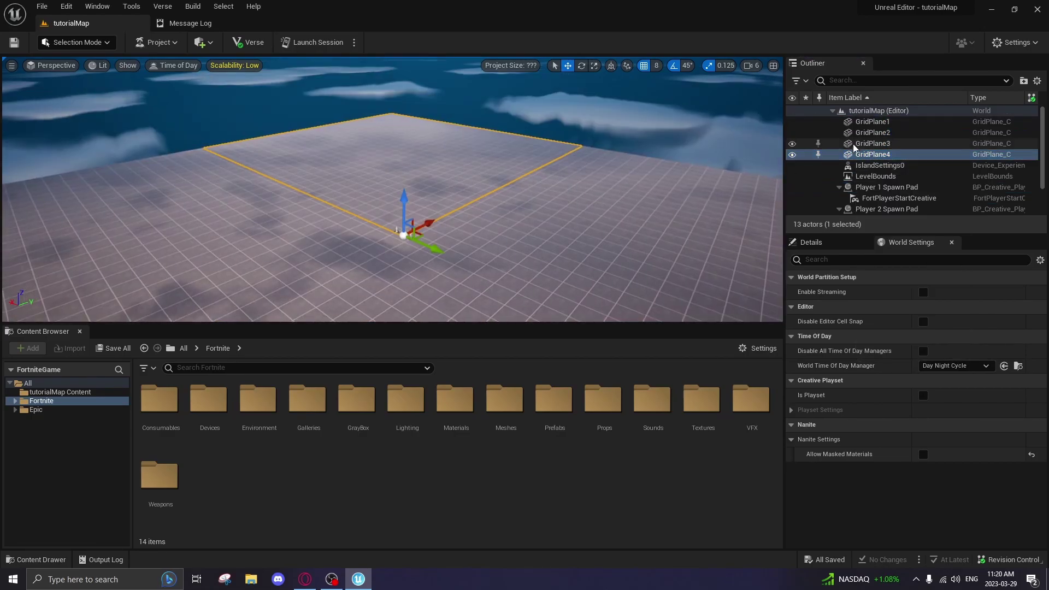
Filter the Outliner by "grid" and delete GridPlane4
left_click(850, 82)
type("grid")
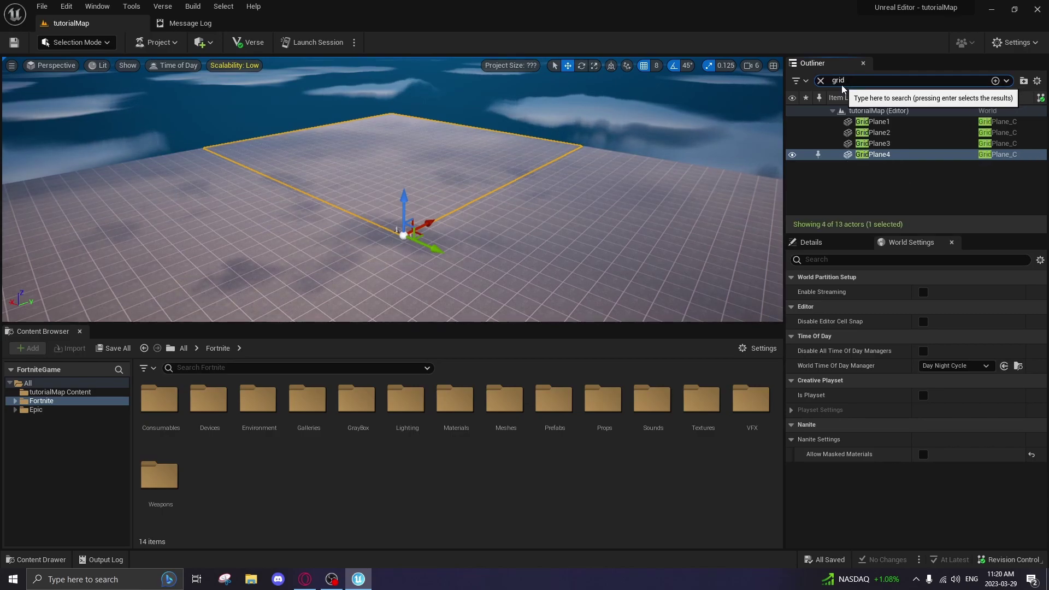
right_click(881, 154)
mouse_move(916, 283)
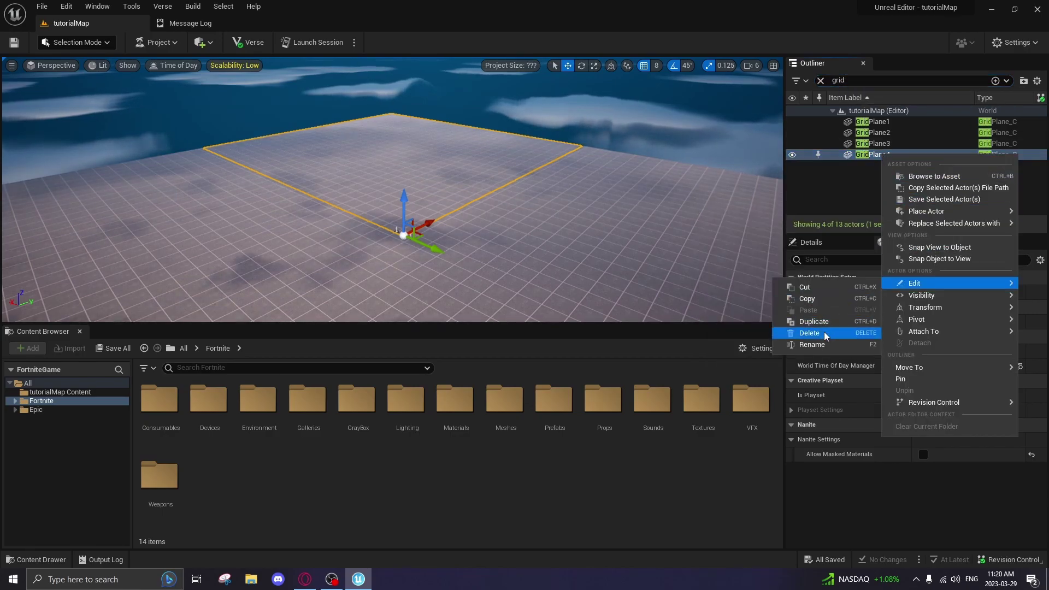
left_click(824, 333)
Delete GridPlane3 and GridPlane2, keeping only GridPlane1, and clear the Outliner filter
left_click(874, 143)
key("Delete")
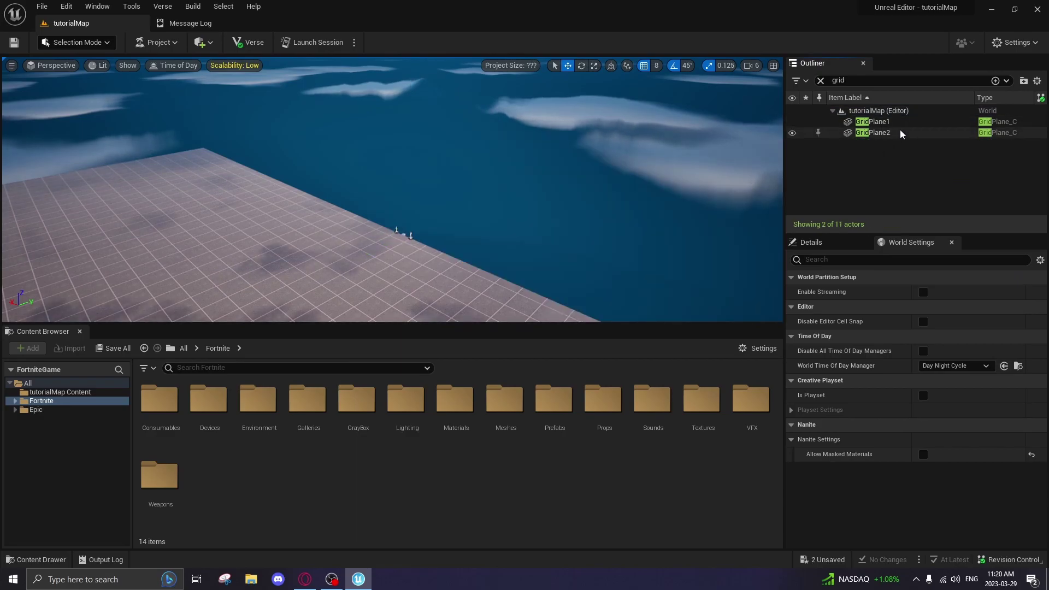
left_click(874, 133)
key("Delete")
left_click(874, 121)
right_click_drag(449, 156, 382, 159)
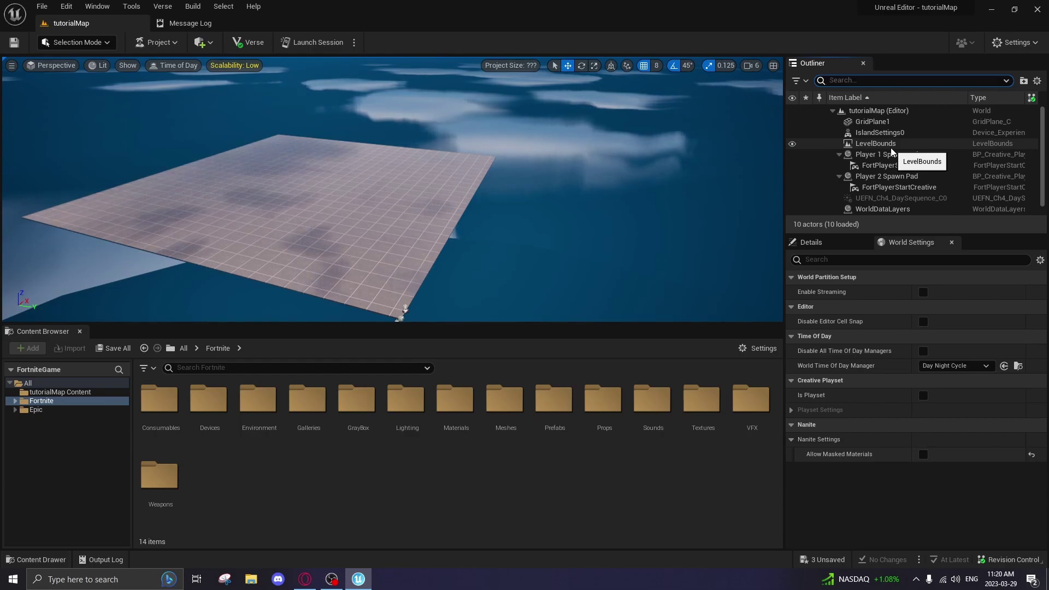
Select the grid plane and examine its transform, mesh, material, collision, lighting and rendering details
right_click_drag(393, 189, 418, 203)
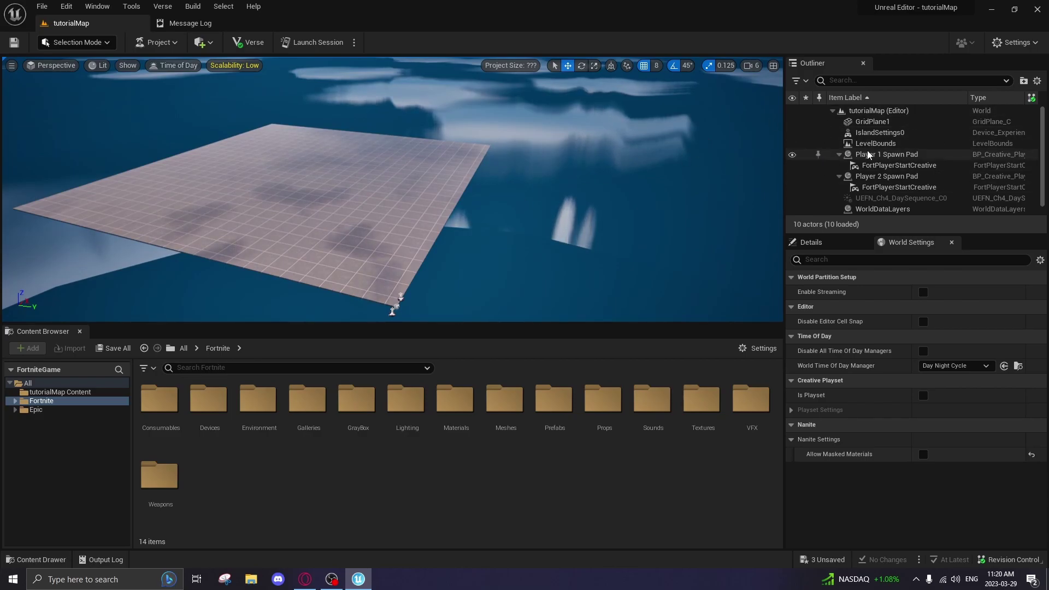
left_click(841, 243)
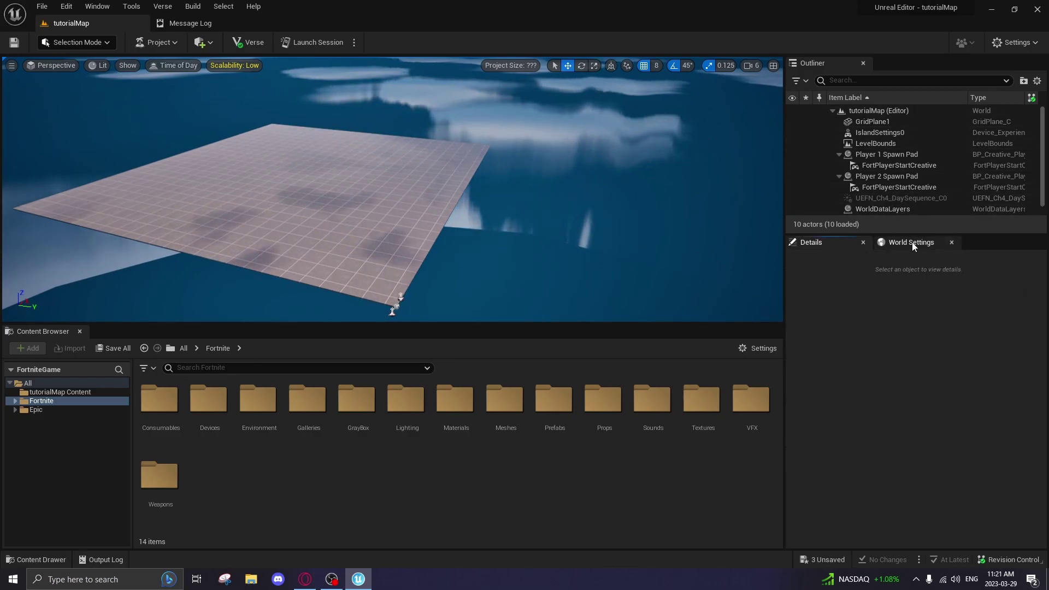
left_click(350, 198)
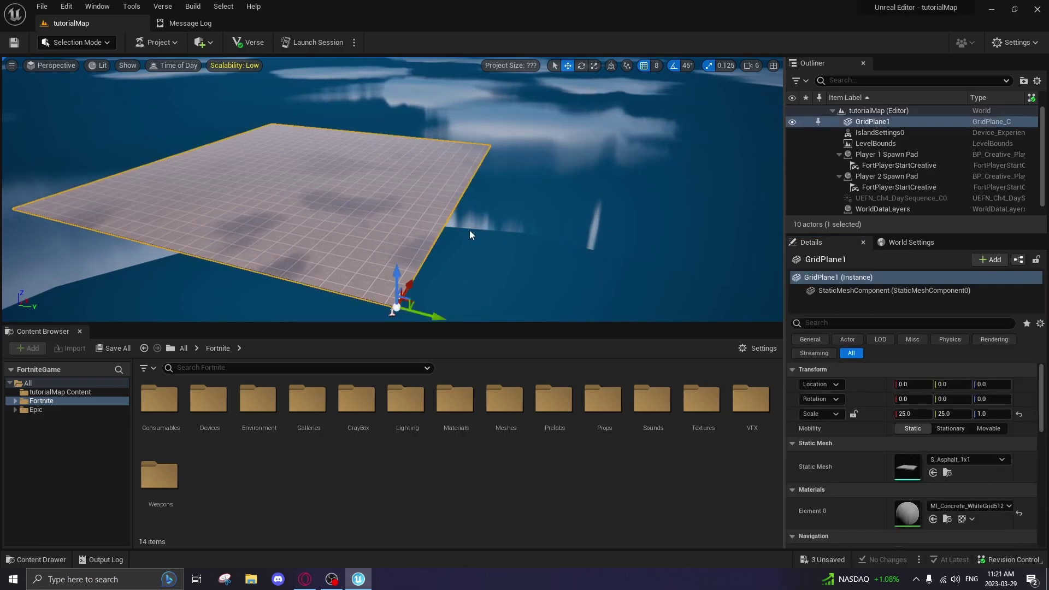
scroll(866, 382, "down", 3)
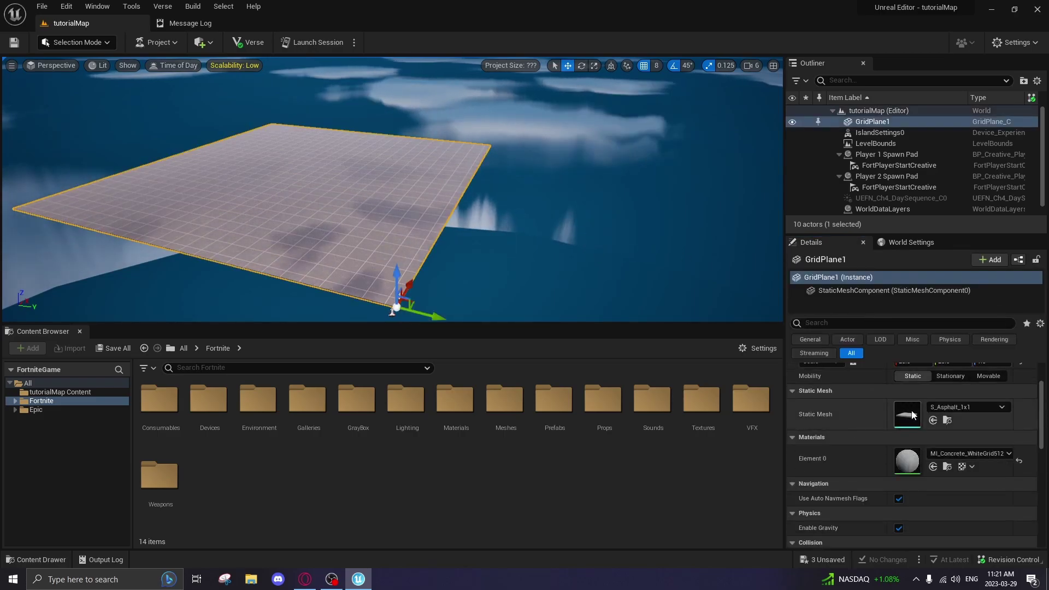
scroll(911, 415, "down", 9)
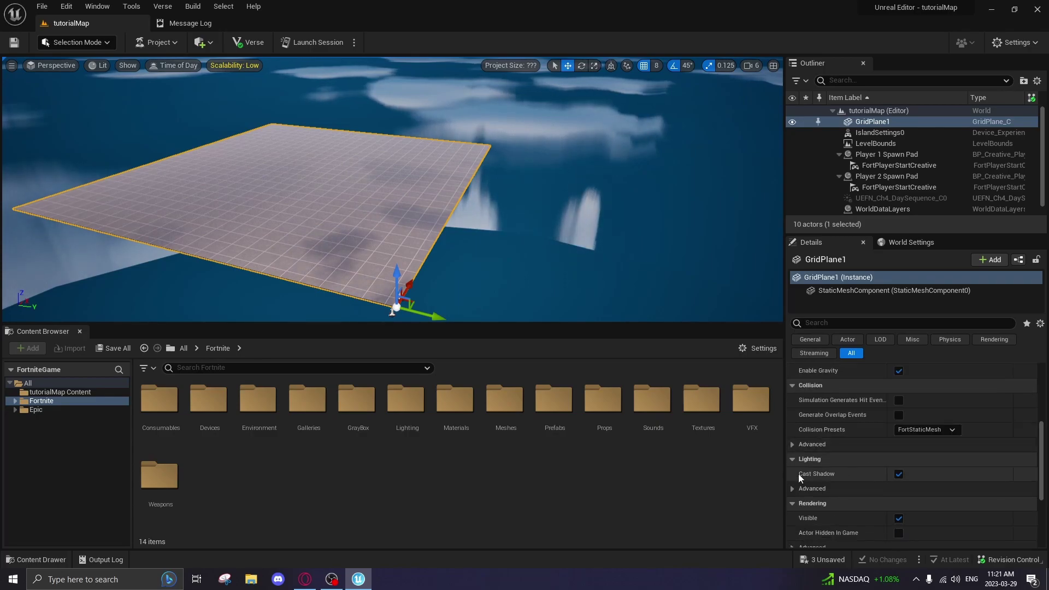
scroll(873, 465, "down", 4)
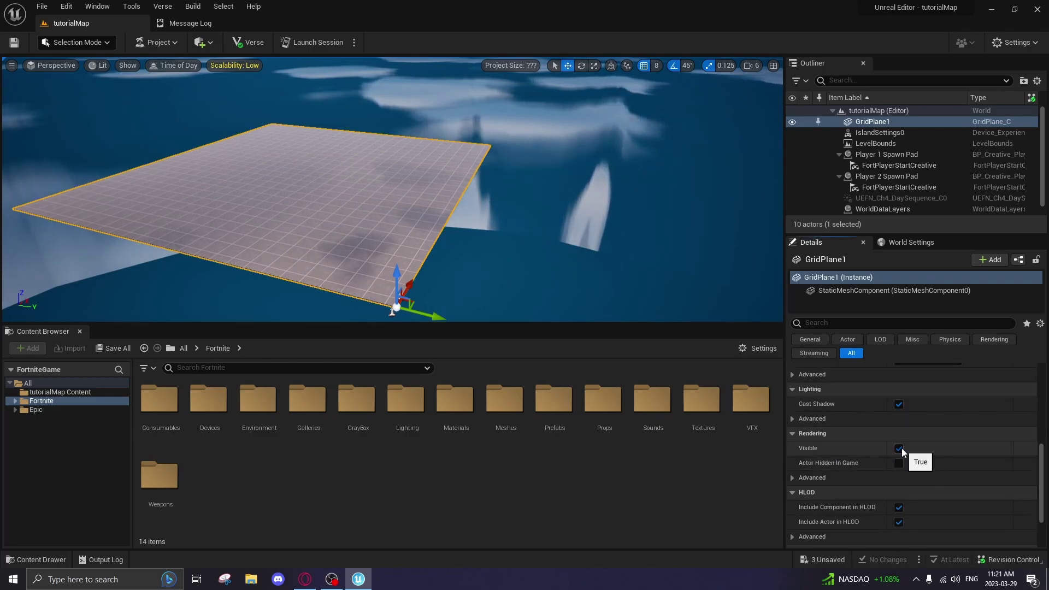
Switch the grid plane's Visible rendering option off and back on
left_click(898, 448)
left_click(898, 448)
scroll(843, 422, "up", 3)
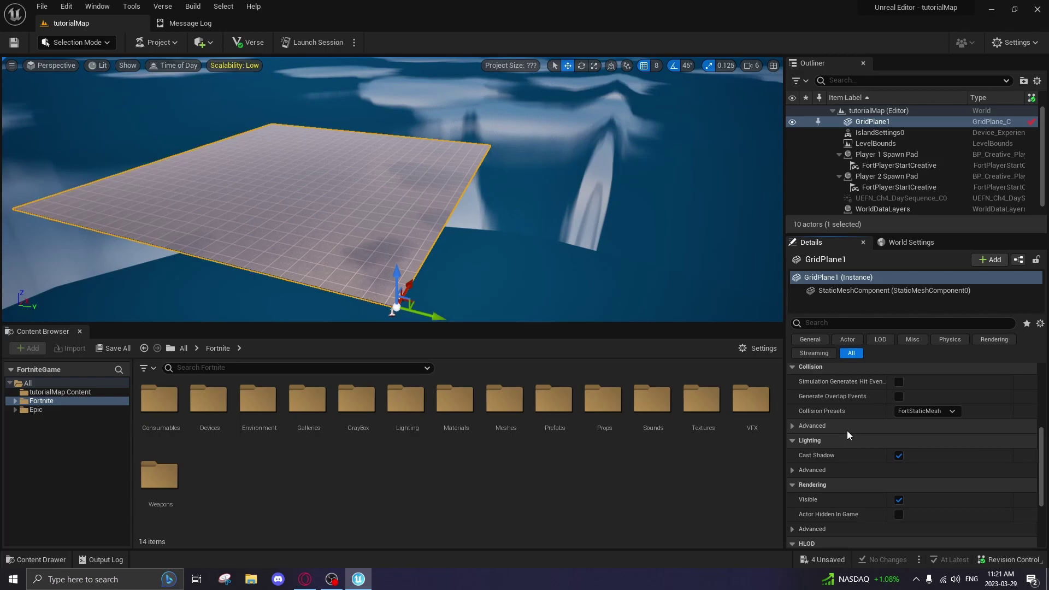
scroll(846, 436, "up", 7)
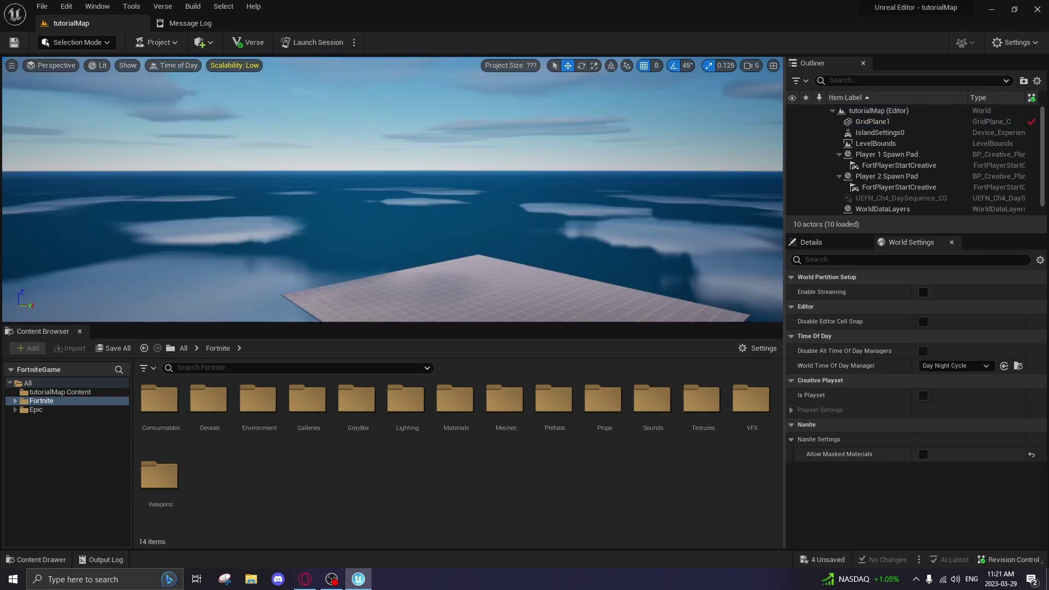
Look over the grid plane and examine the World Settings, including the World Time of Day Manager choices
right_click_drag(491, 191, 568, 164)
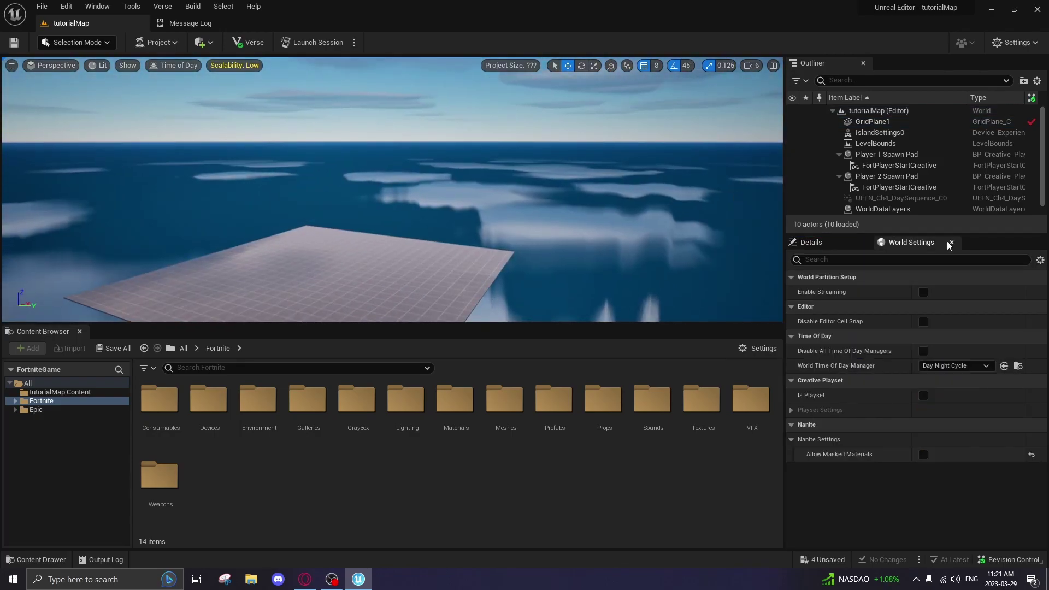
right_click_drag(772, 207, 742, 235)
right_click(554, 187)
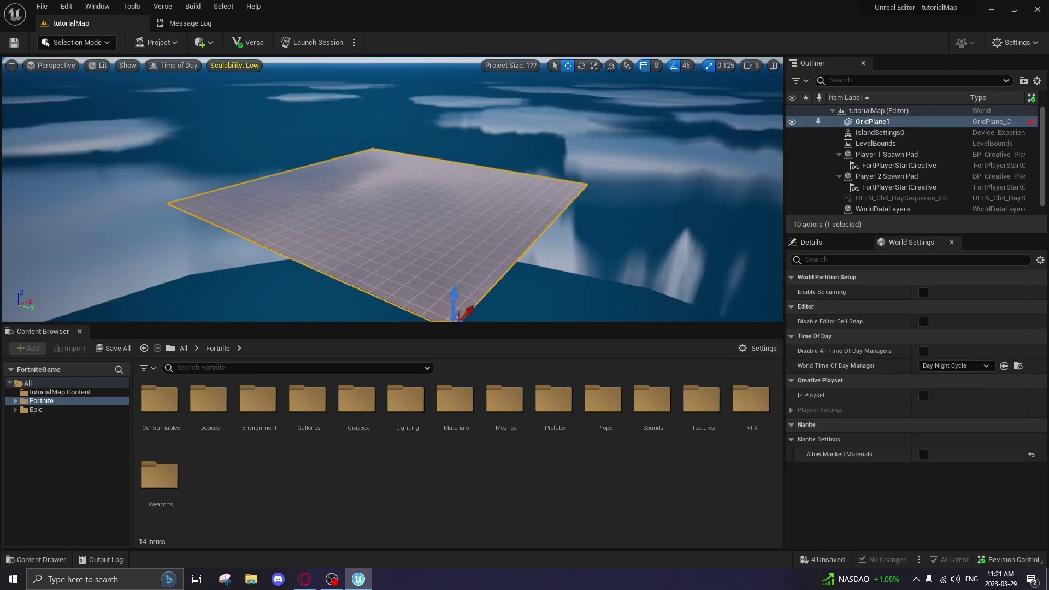
left_click(591, 161)
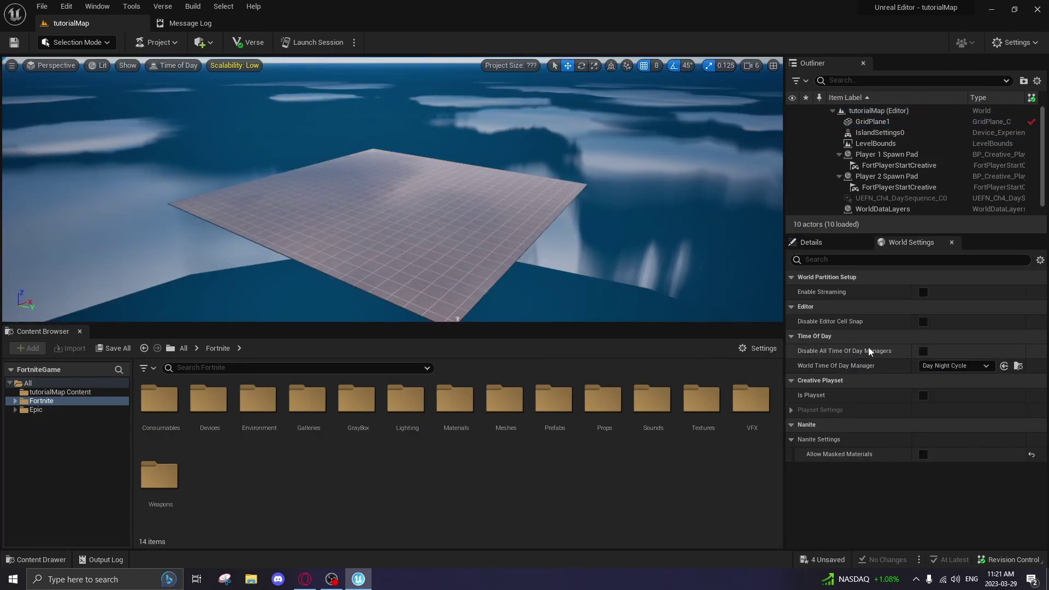
left_click(985, 366)
left_click(987, 366)
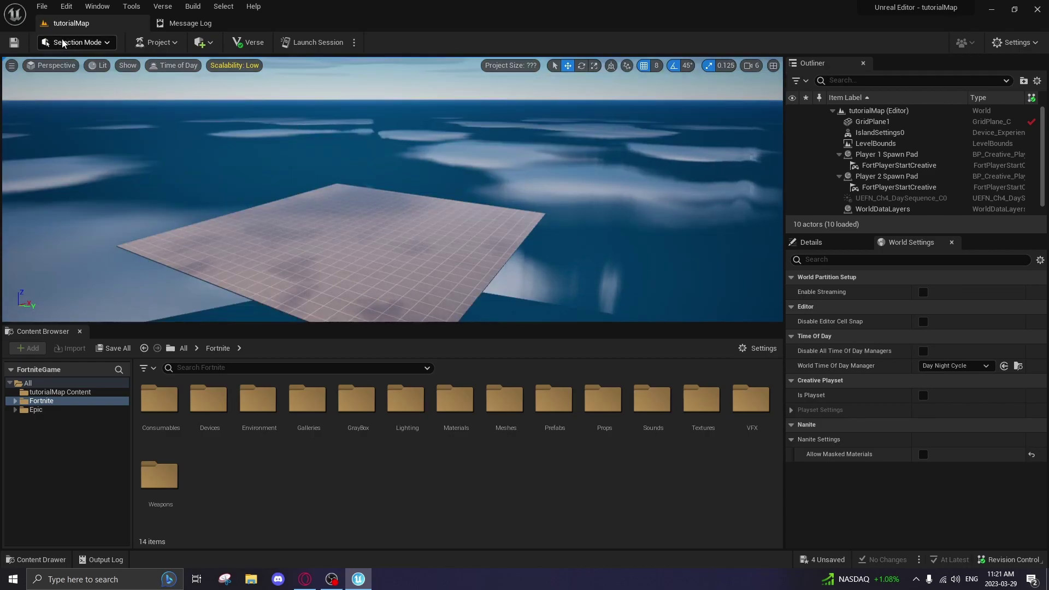
Save the current level and view the list of available editor modes
left_click(71, 43)
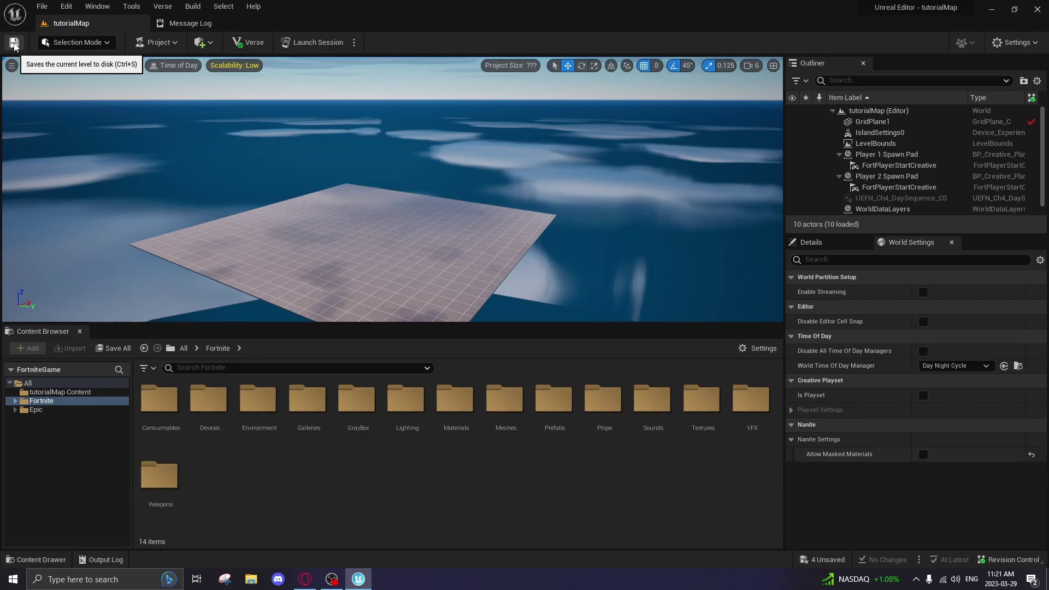
left_click(15, 45)
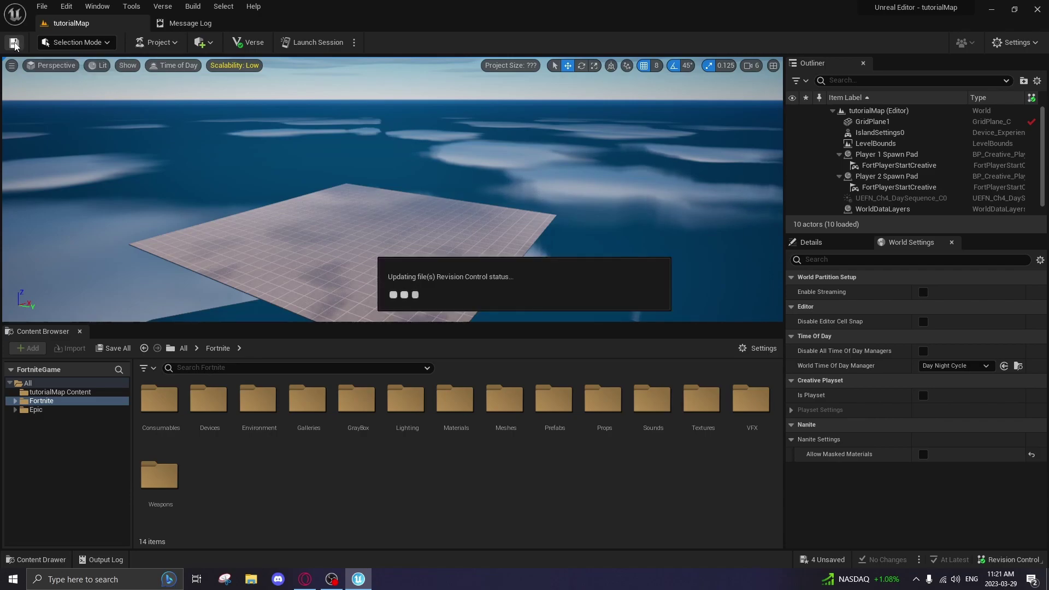
left_click(83, 42)
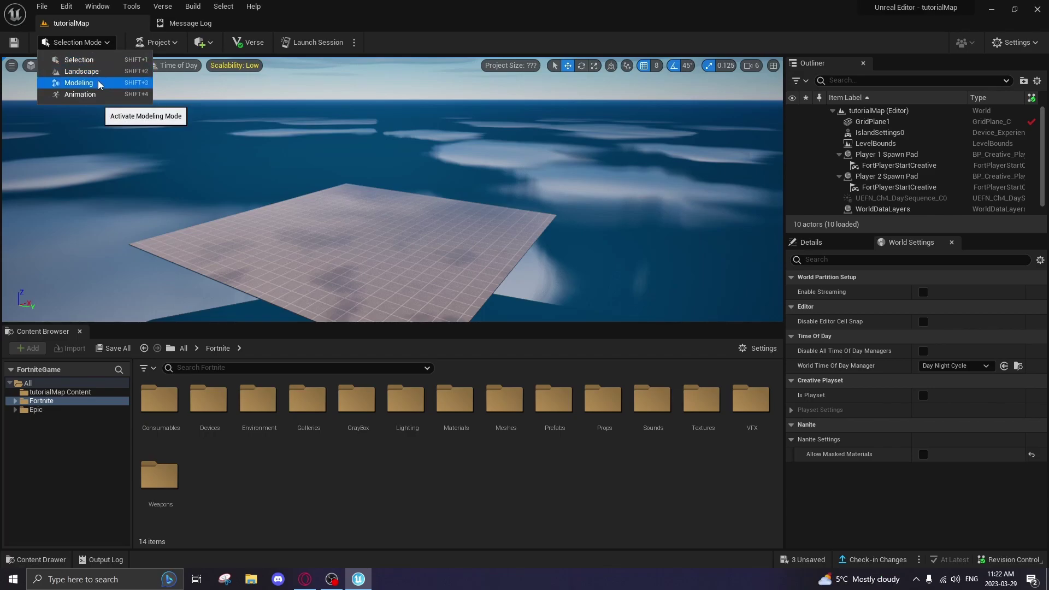
left_click(96, 66)
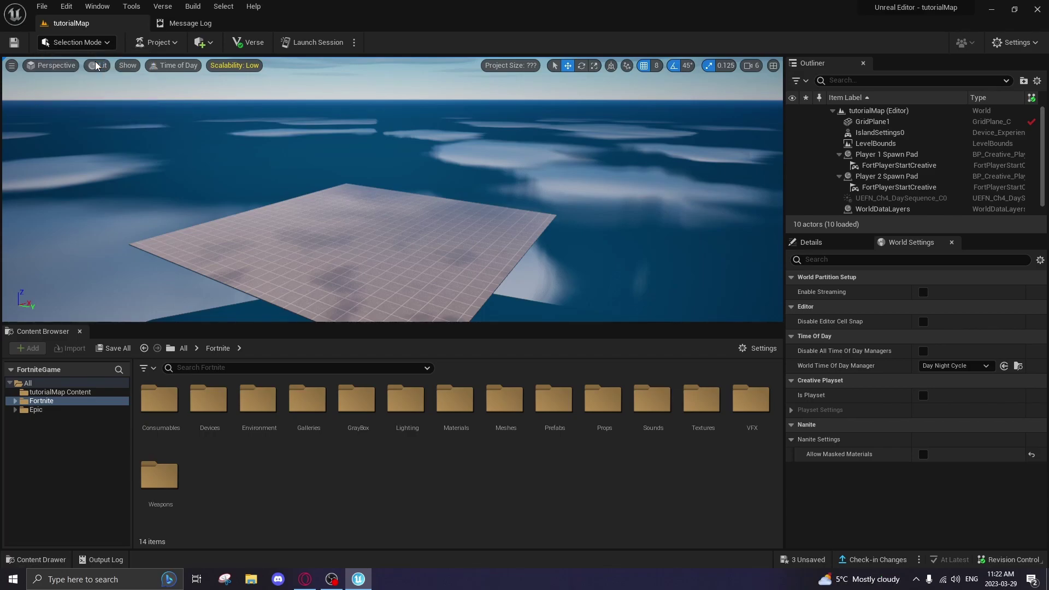
Try moving the grid plane with its move gizmo and undo the move
left_click(369, 236)
right_click_drag(370, 236, 420, 278)
left_click_drag(442, 305, 502, 313)
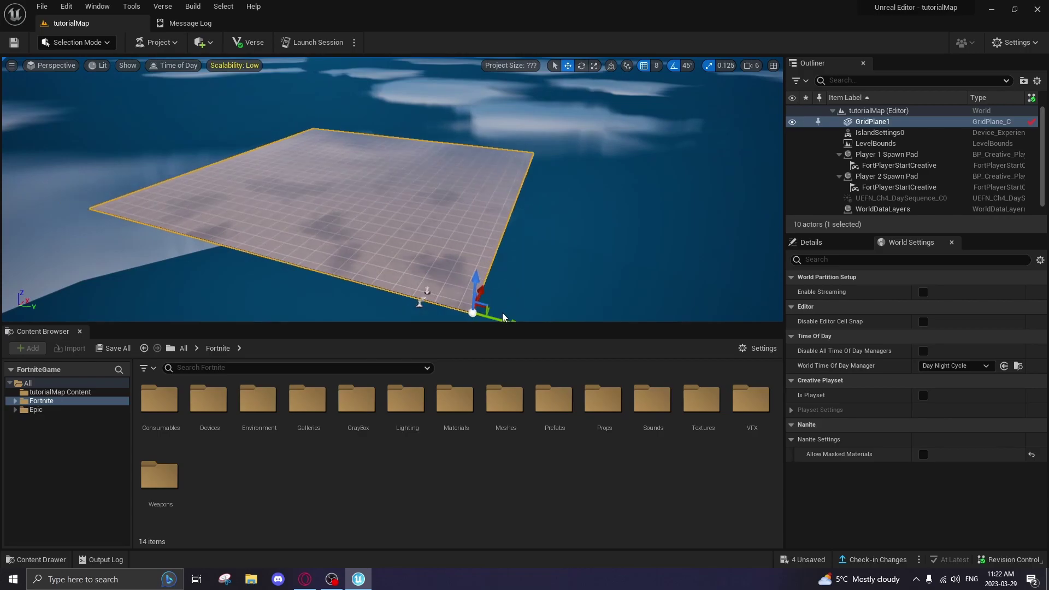
key("ctrl+z")
right_click_drag(311, 149, 316, 162)
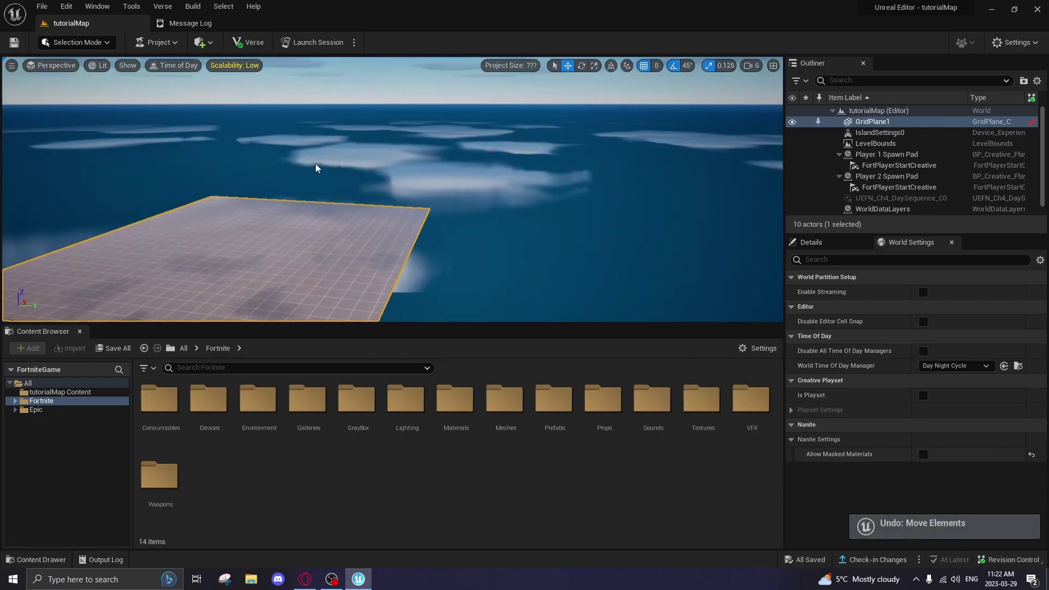
Switch to Landscape mode and inspect the new landscape preview over the map
left_click(82, 44)
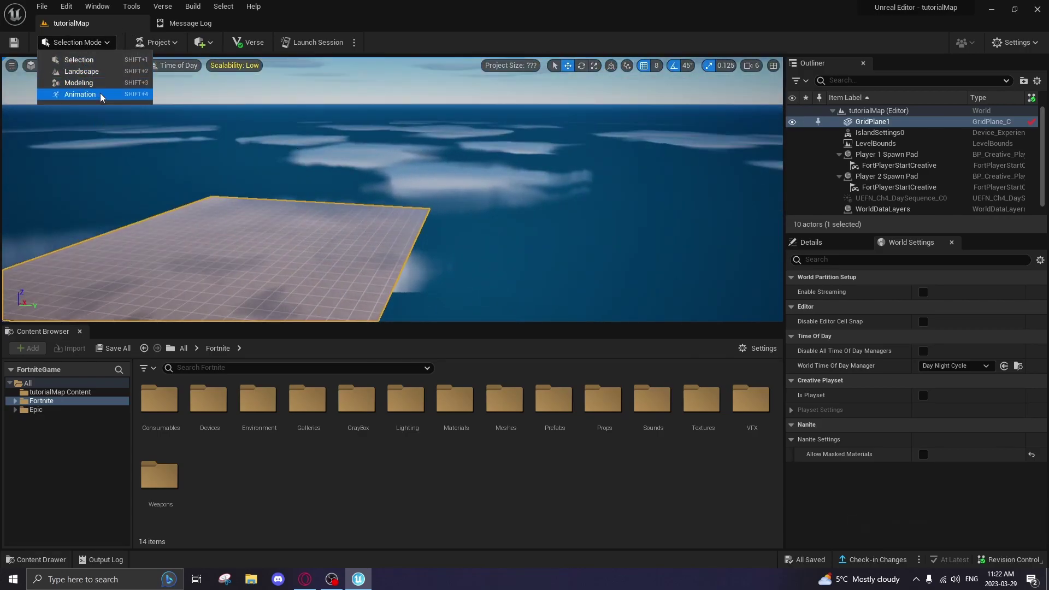
left_click(87, 74)
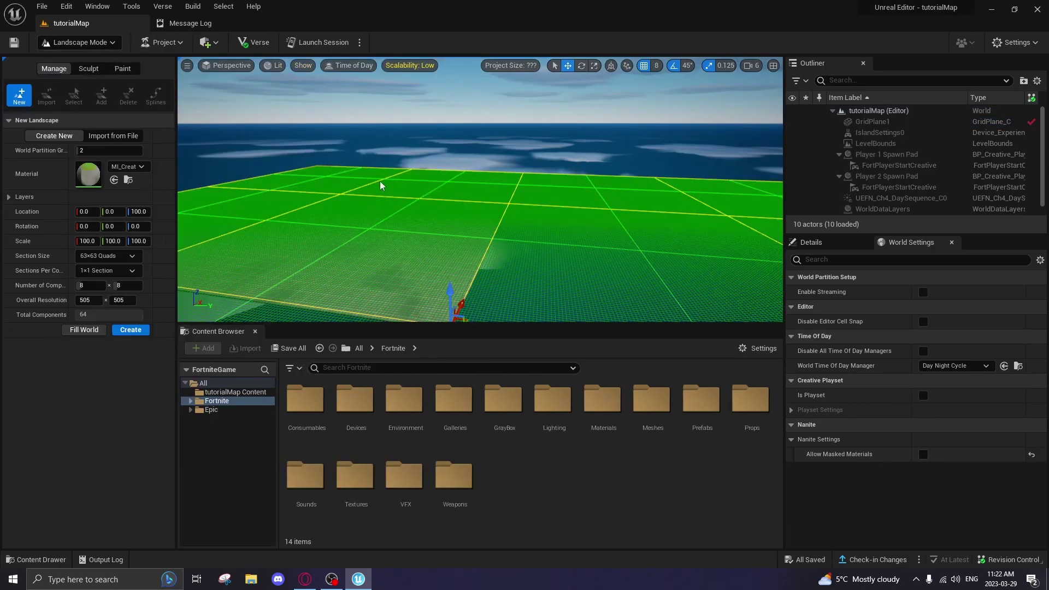
right_click_drag(334, 143, 394, 167)
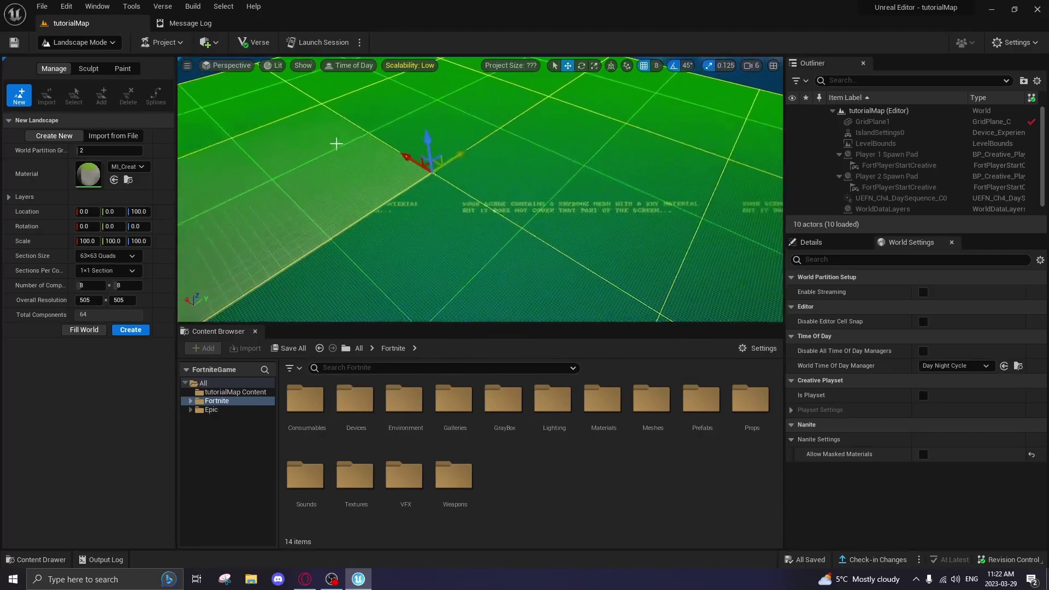
Switch to Modeling mode and look over its shape tools and the grid plane
left_click(77, 42)
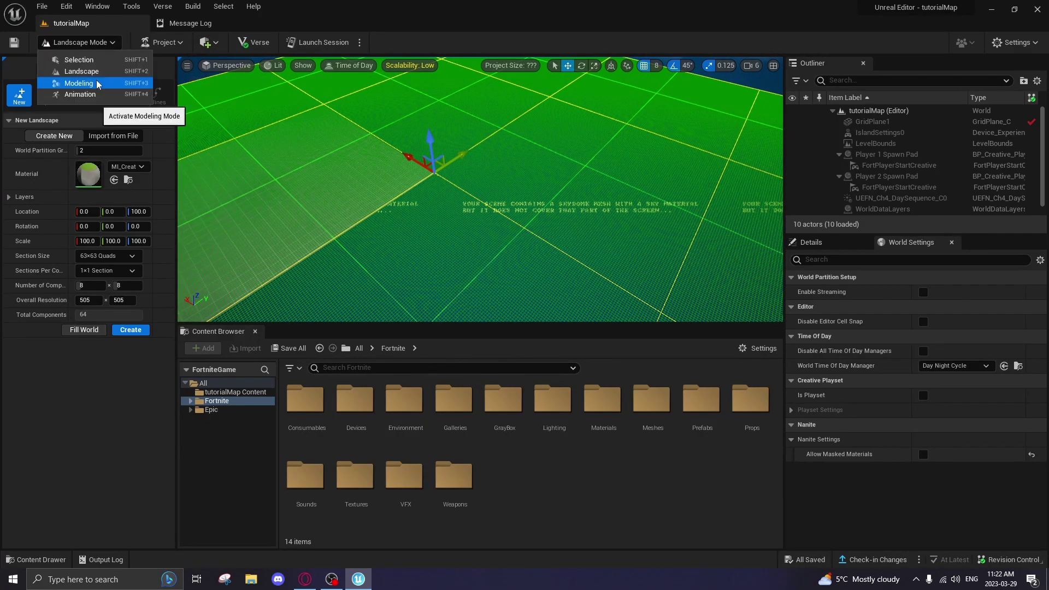
left_click(80, 84)
right_click_drag(383, 180, 318, 147)
right_click_drag(348, 185, 301, 182)
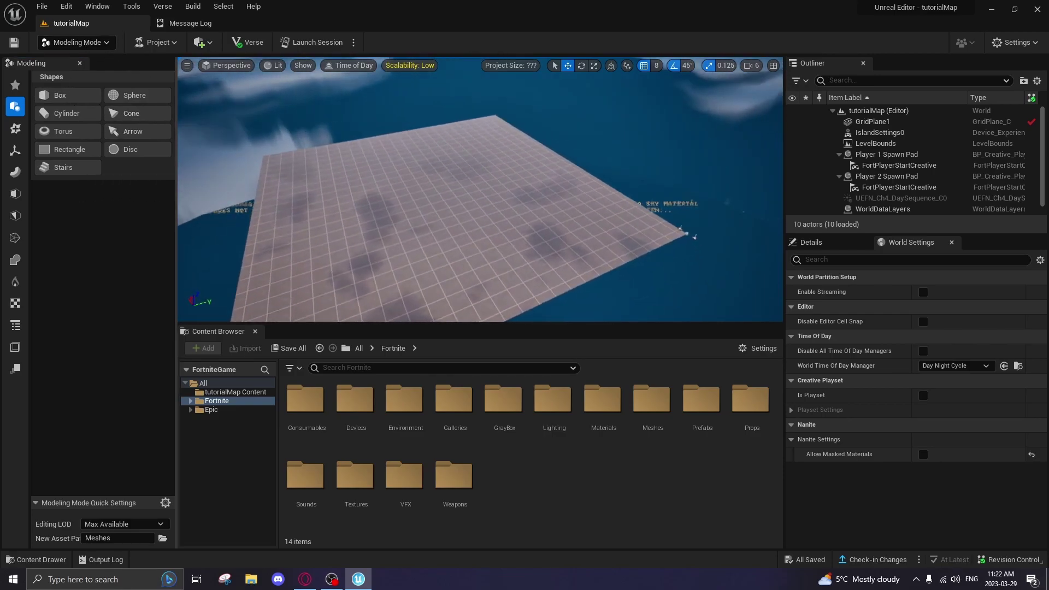
left_click(77, 42)
left_click(100, 44)
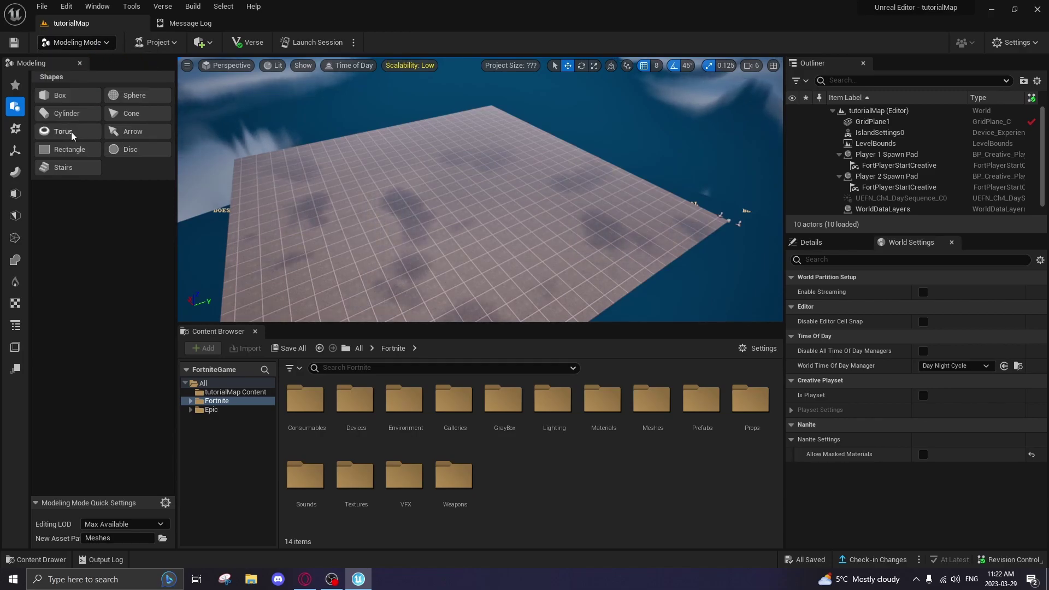
Try Animation mode and return the editor to Selection mode
left_click(72, 43)
left_click(88, 97)
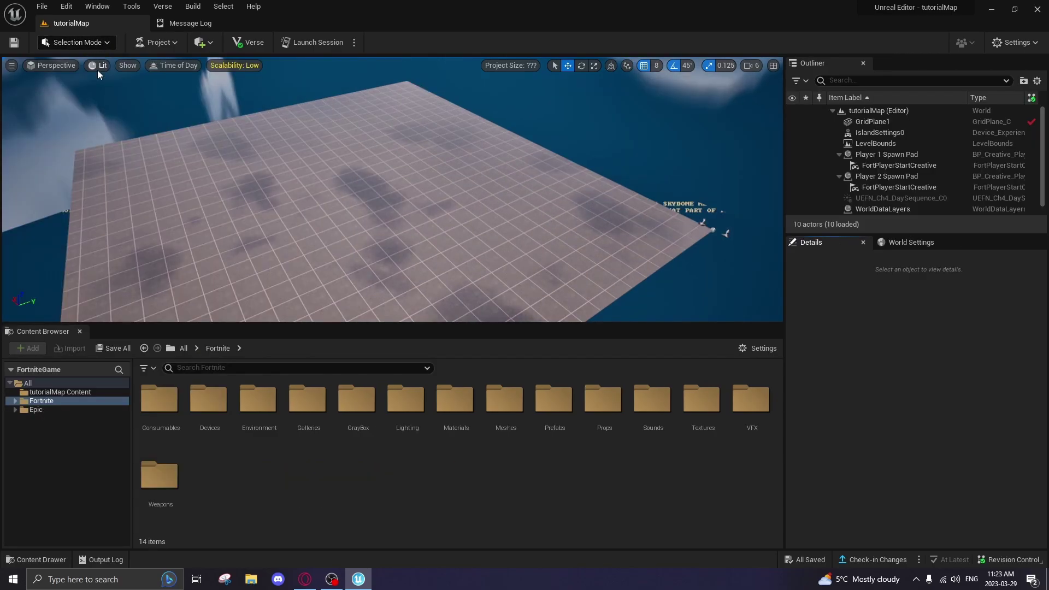
right_click_drag(109, 82, 160, 68)
View the project commands, and browse the Fab asset library's packs and featured models before closing it
left_click(159, 43)
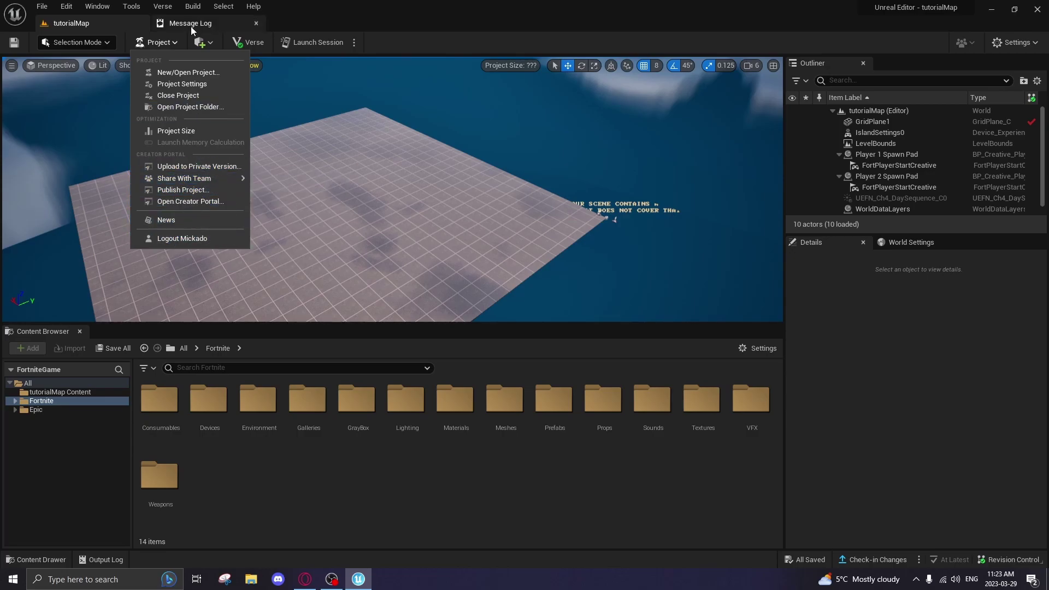
left_click(209, 42)
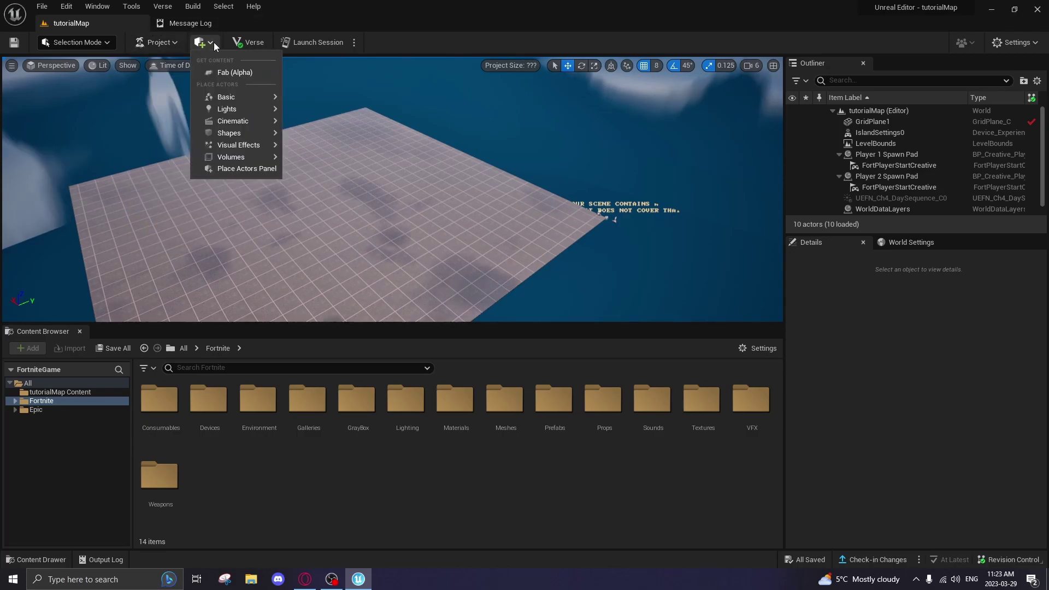
left_click(225, 73)
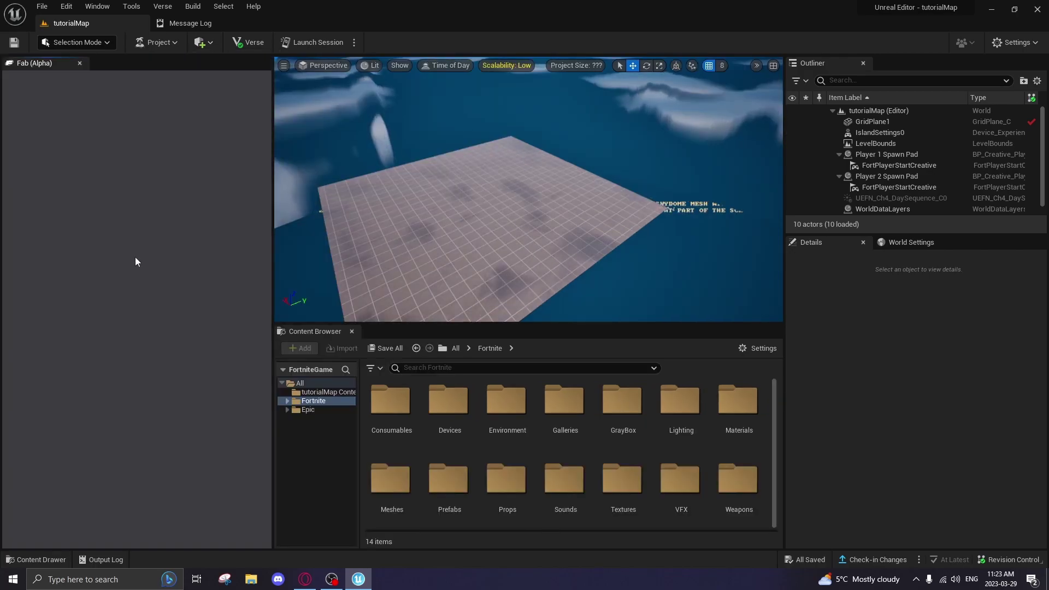
scroll(109, 360, "down", 2)
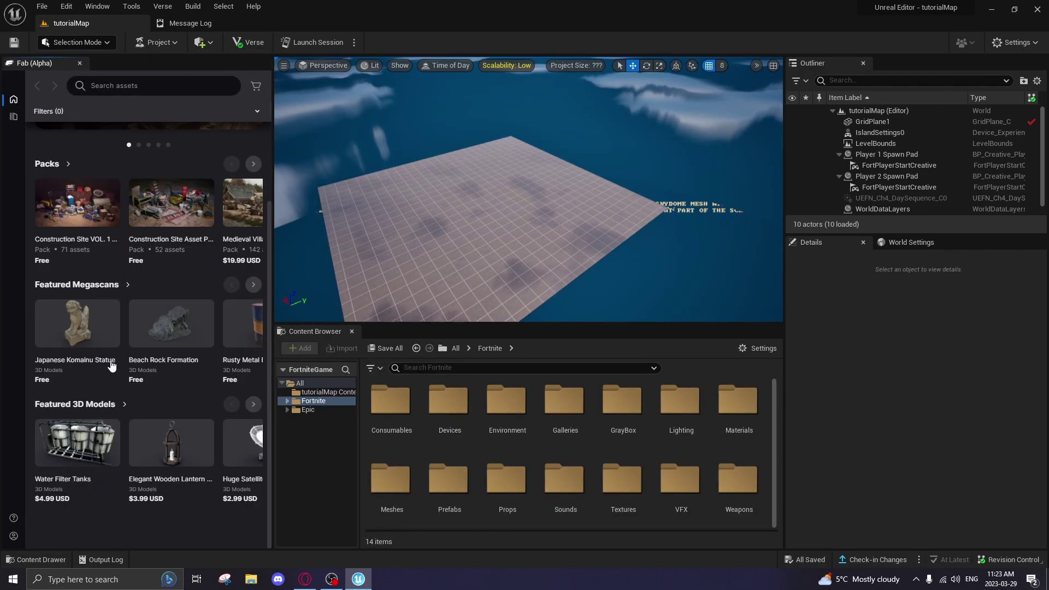
scroll(111, 366, "up", 2)
left_click(80, 63)
Look through the placeable actor categories, such as Lights, and the extra launch session options
left_click(204, 43)
mouse_move(245, 112)
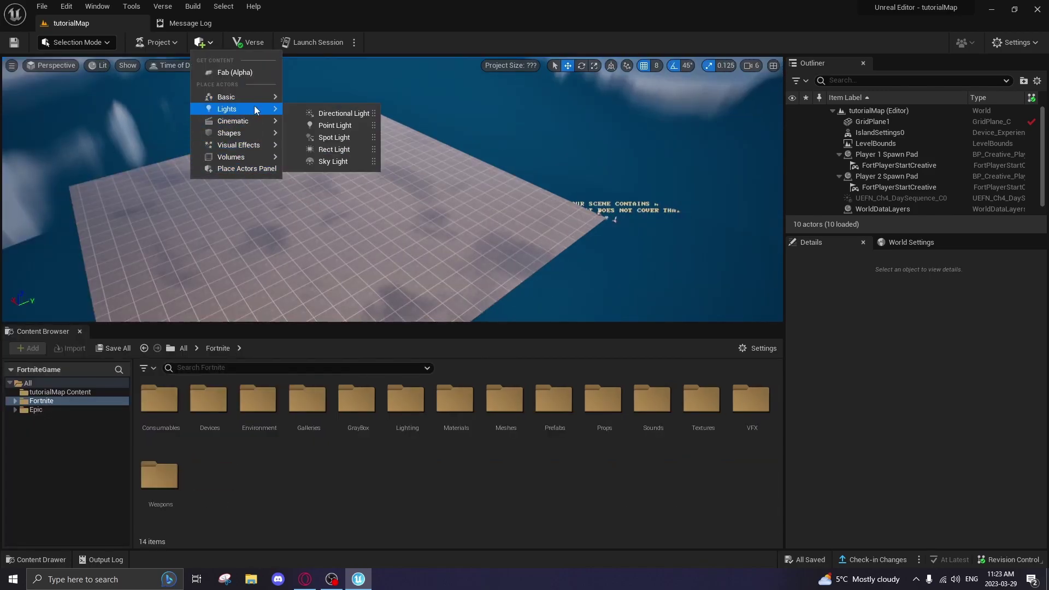
left_click(178, 103)
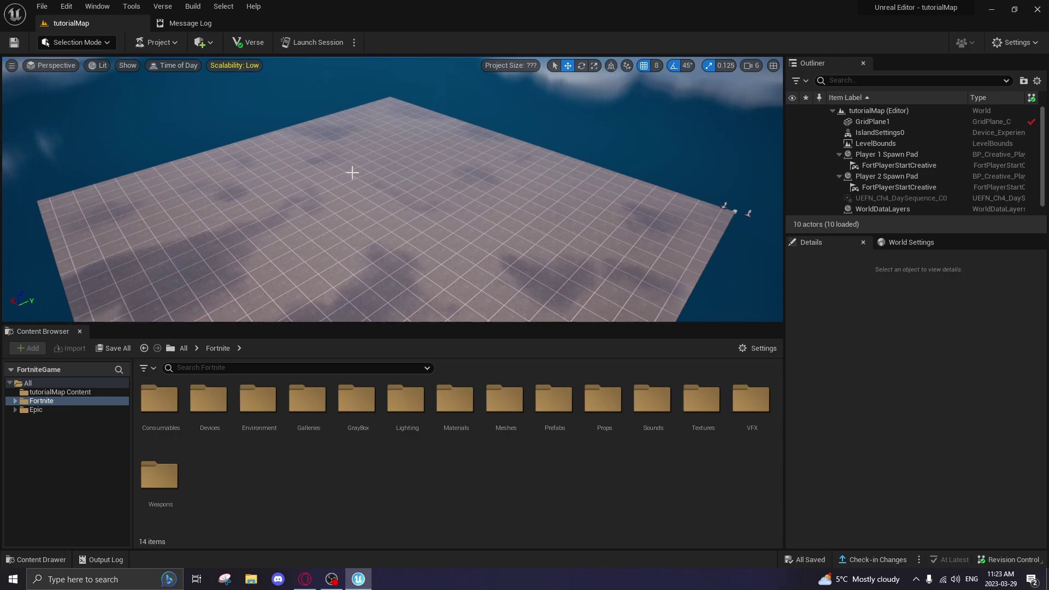
left_click(353, 42)
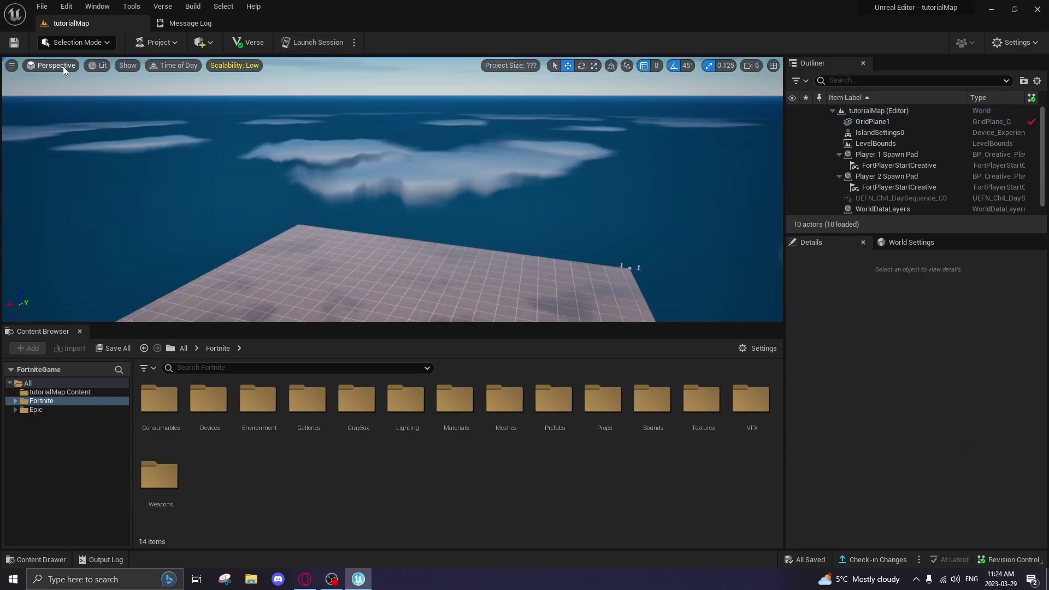
Show the map in the Top orthographic view and in the Bottom orthographic view
left_click(64, 67)
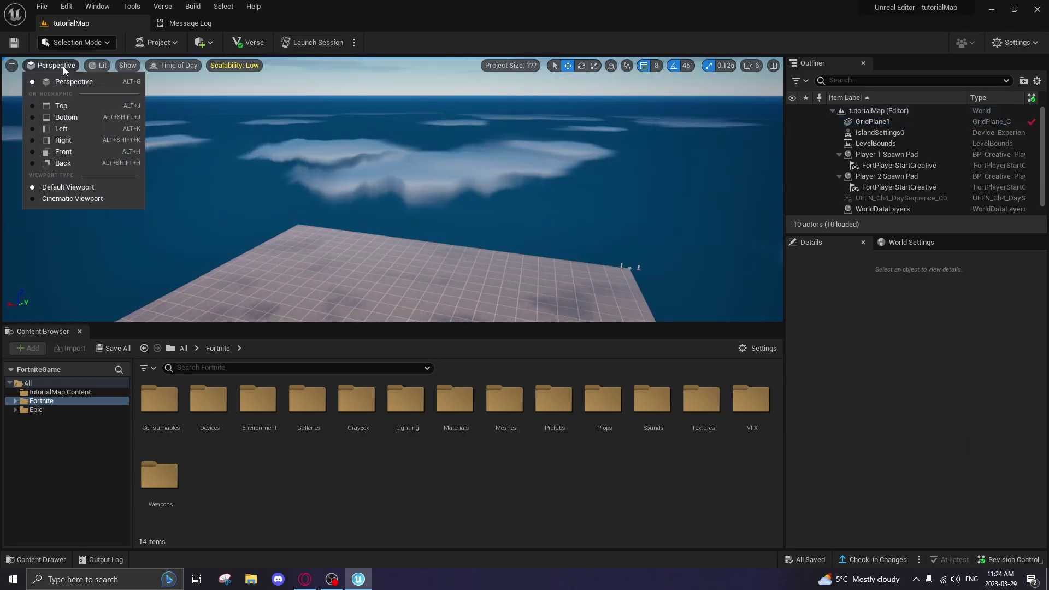
left_click(64, 109)
mouse_move(474, 196)
right_mouse_down()
mouse_move(663, 190)
mouse_move(374, 194)
mouse_move(568, 222)
mouse_move(463, 204)
right_mouse_up()
left_click(39, 65)
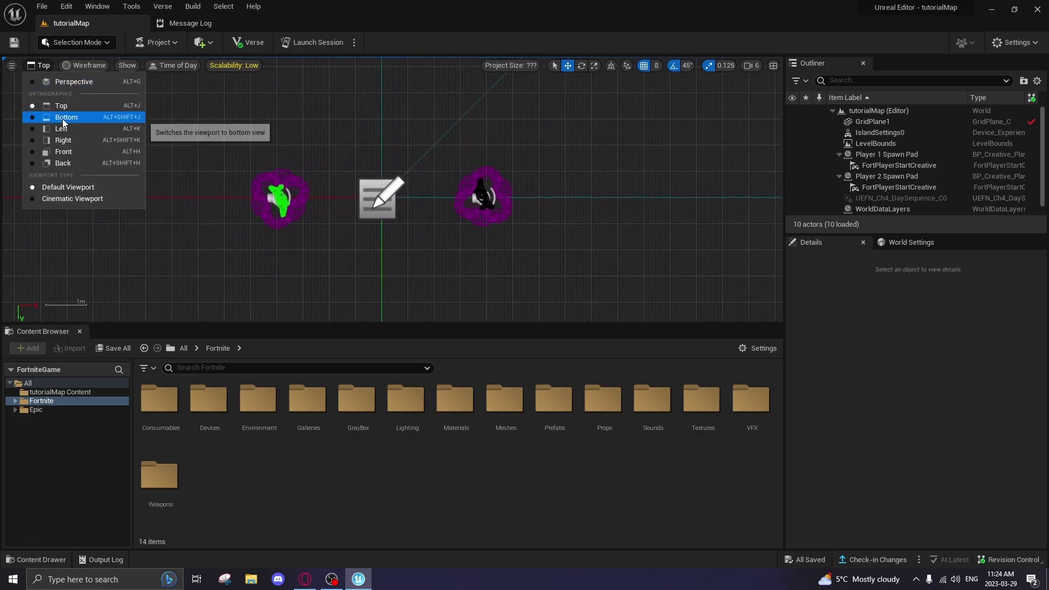
left_click(66, 117)
Return the viewport to the Perspective view and review the remaining view directions
left_click(45, 65)
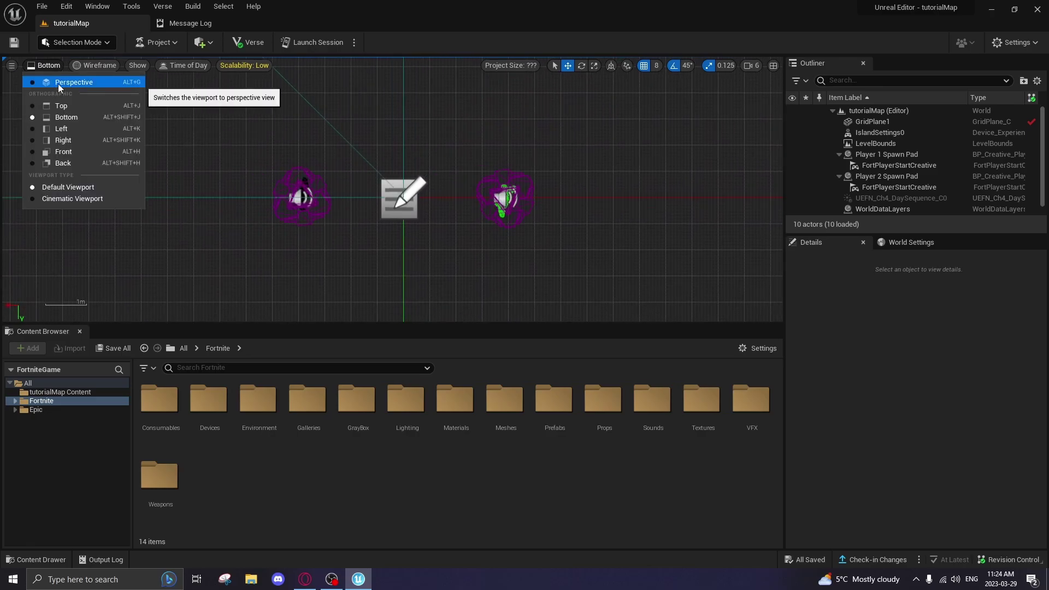
left_click(58, 83)
right_click_drag(74, 94, 128, 268)
right_click_drag(136, 110, 179, 119)
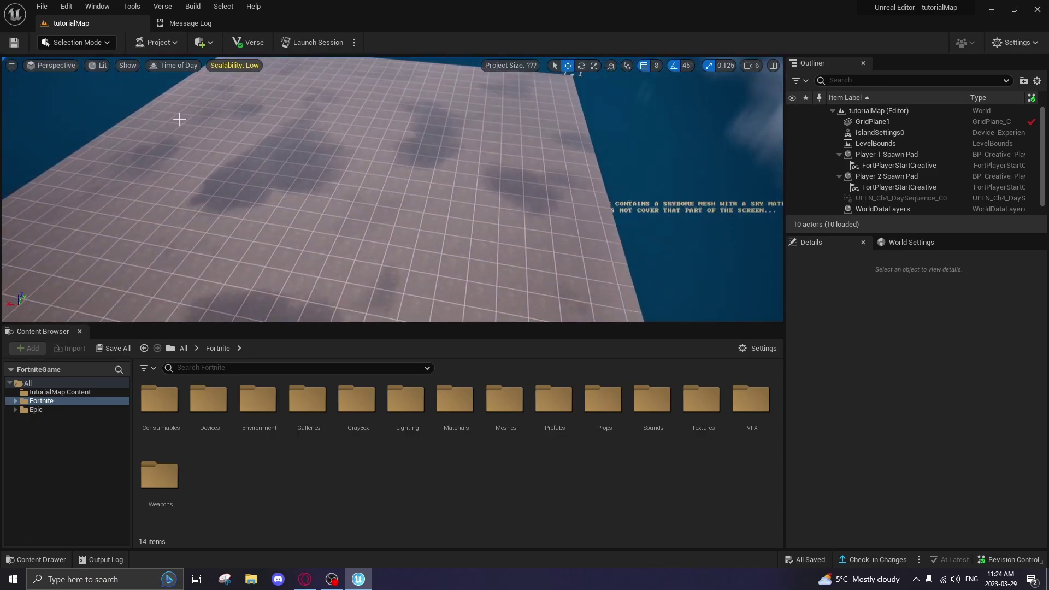
left_click(62, 66)
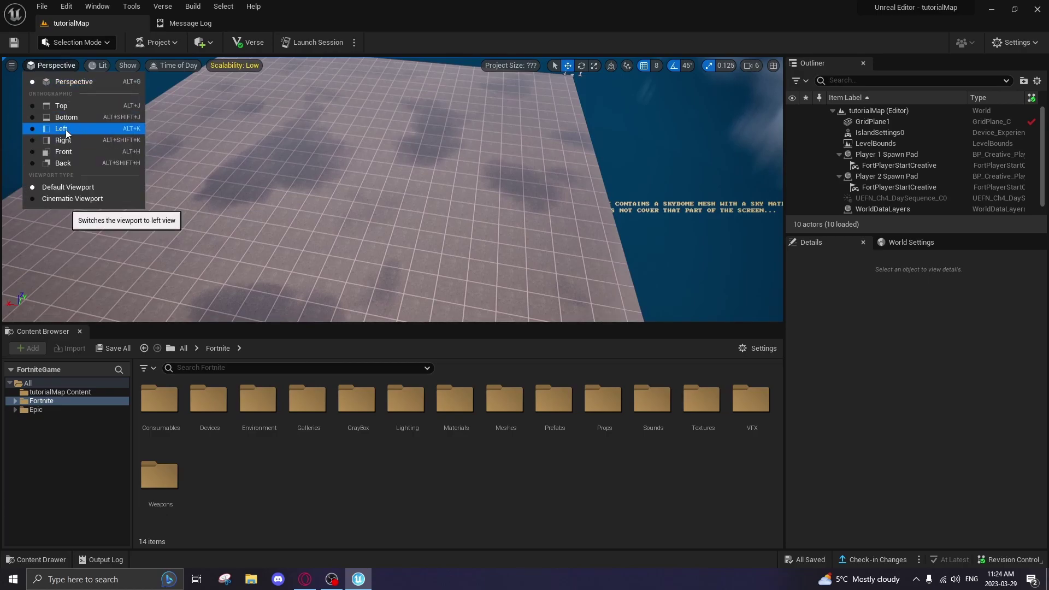
left_click(47, 68)
Switch the viewport's view mode to Wireframe and back to Lit
left_click(102, 65)
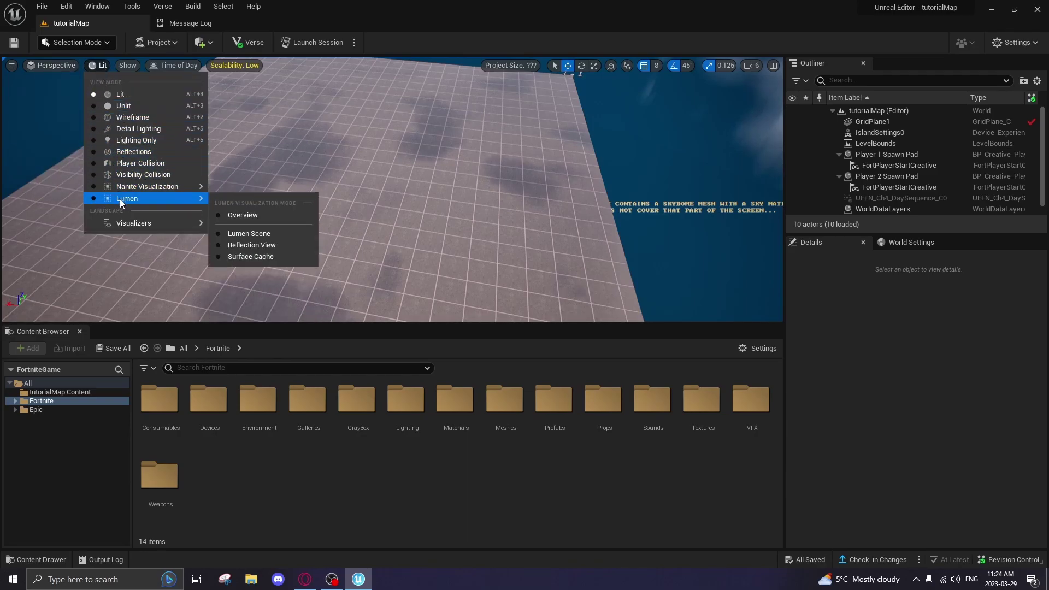
left_click(132, 117)
right_click_drag(304, 135, 304, 136)
left_click(116, 66)
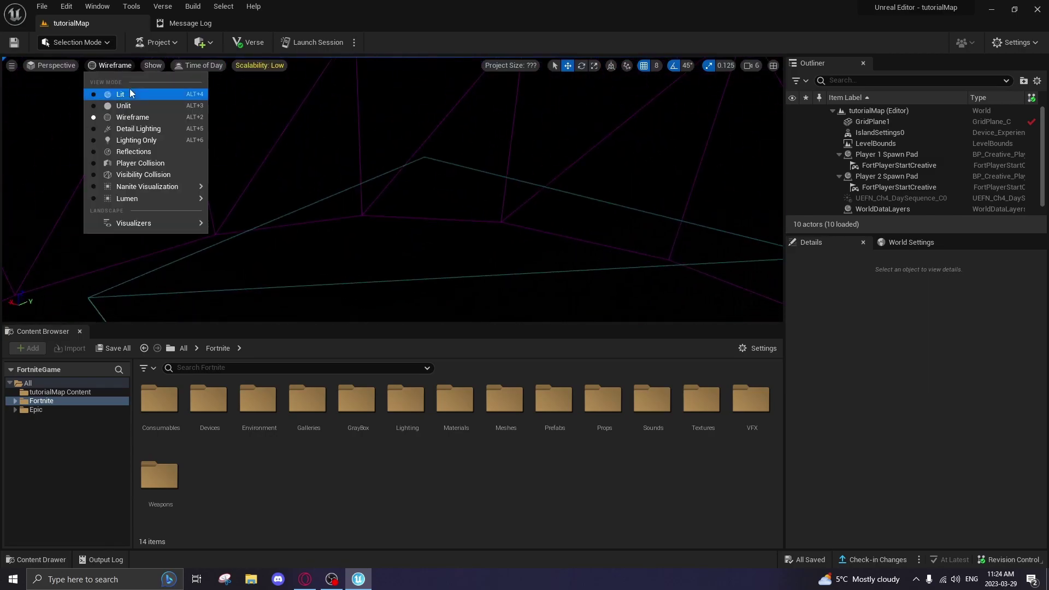
left_click(129, 92)
right_click_drag(130, 88, 162, 106)
View the viewport's Show options and move the Time of Day preview to a later time
left_click(128, 65)
left_click(126, 173)
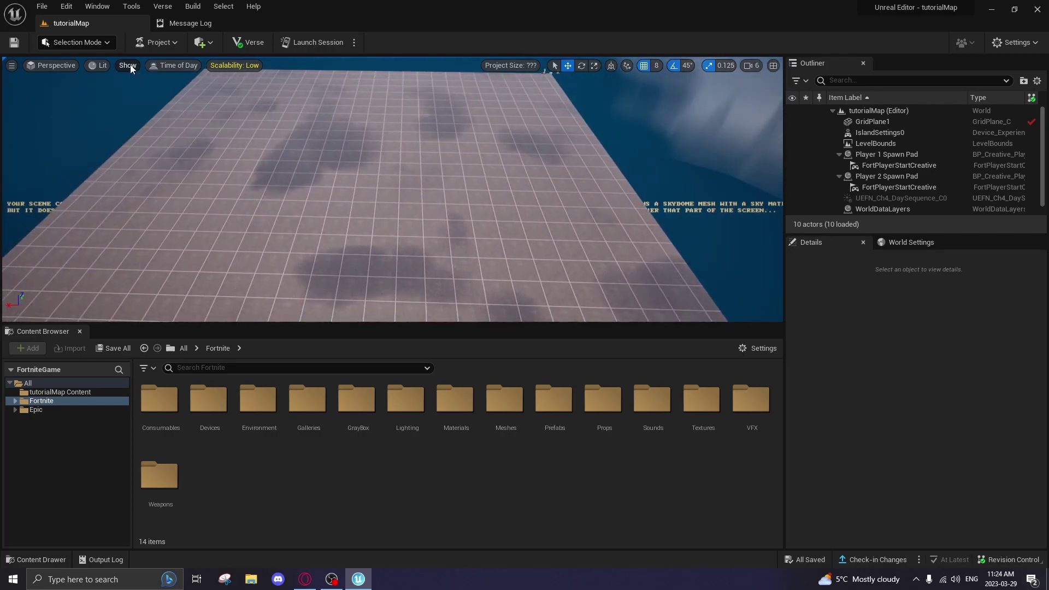
left_click(176, 67)
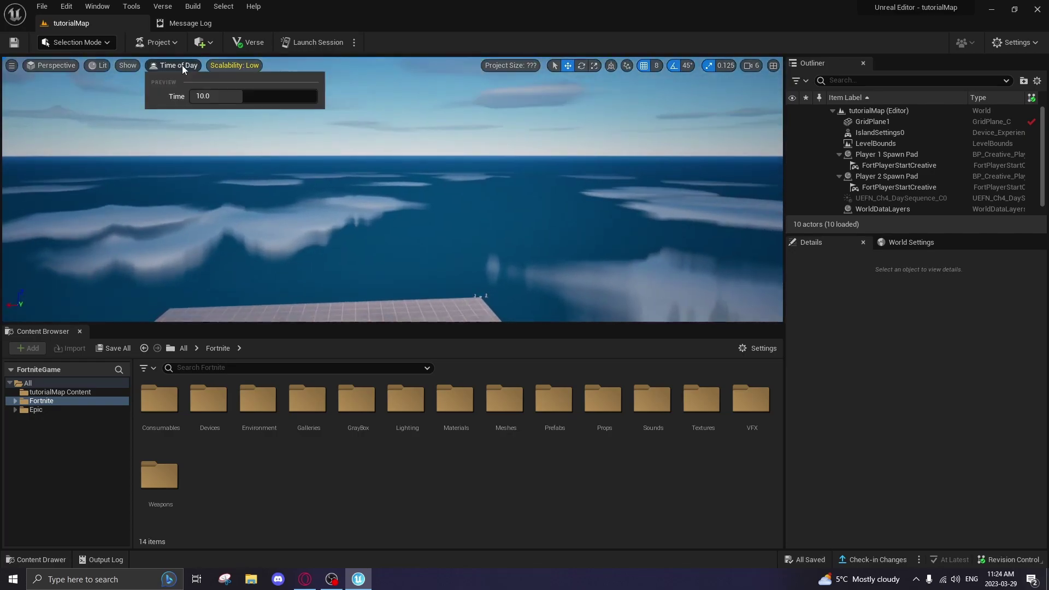
mouse_move(236, 96)
left_mouse_down()
mouse_move(213, 96)
mouse_move(255, 96)
left_mouse_up()
left_click(550, 70)
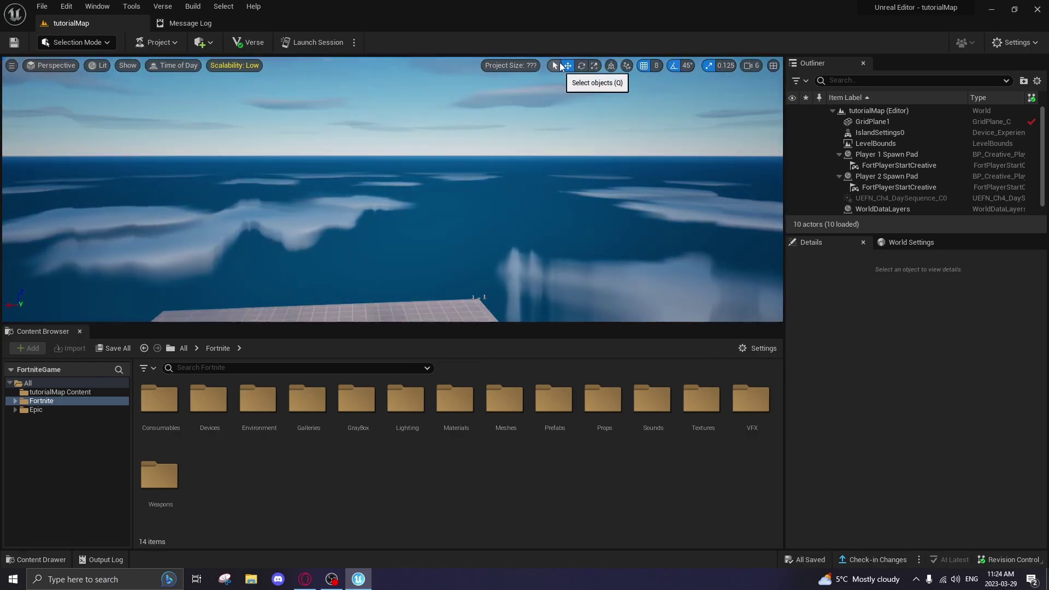
Activate the Select objects tool, select the grid plane and look through its mesh and material details
left_click(556, 64)
right_click_drag(383, 191, 377, 305)
left_click(295, 185)
right_click_drag(295, 186, 371, 213)
scroll(862, 399, "down", 3)
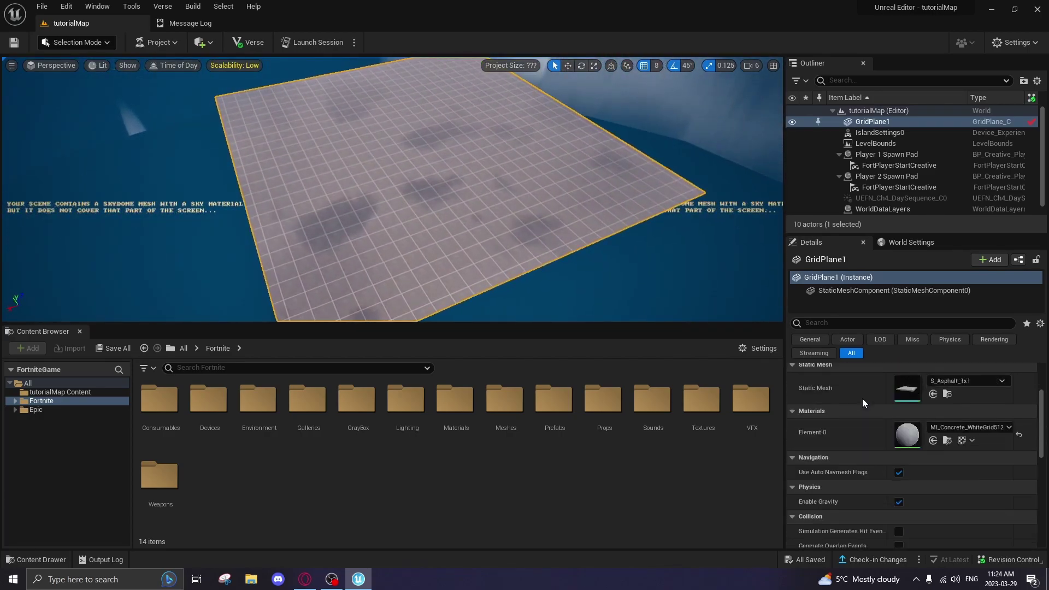
Move the grid plane to X -5576 and Y 6656 with the translate tool, undoing the extra move
scroll(862, 398, "up", 4)
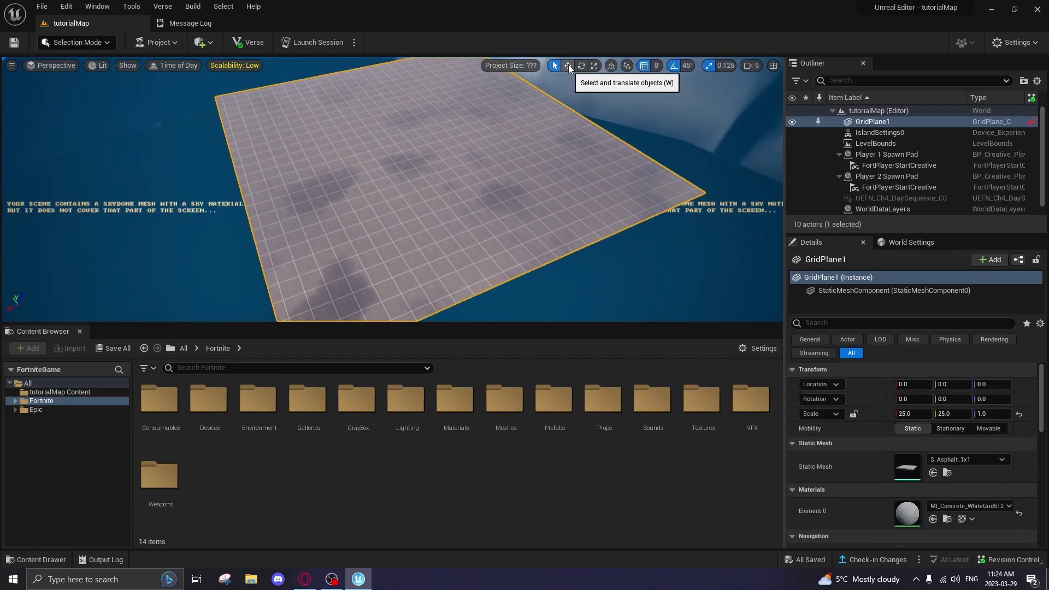
left_click(569, 65)
right_click_drag(447, 178, 424, 137)
left_click_drag(404, 171, 382, 58)
key("ctrl+z")
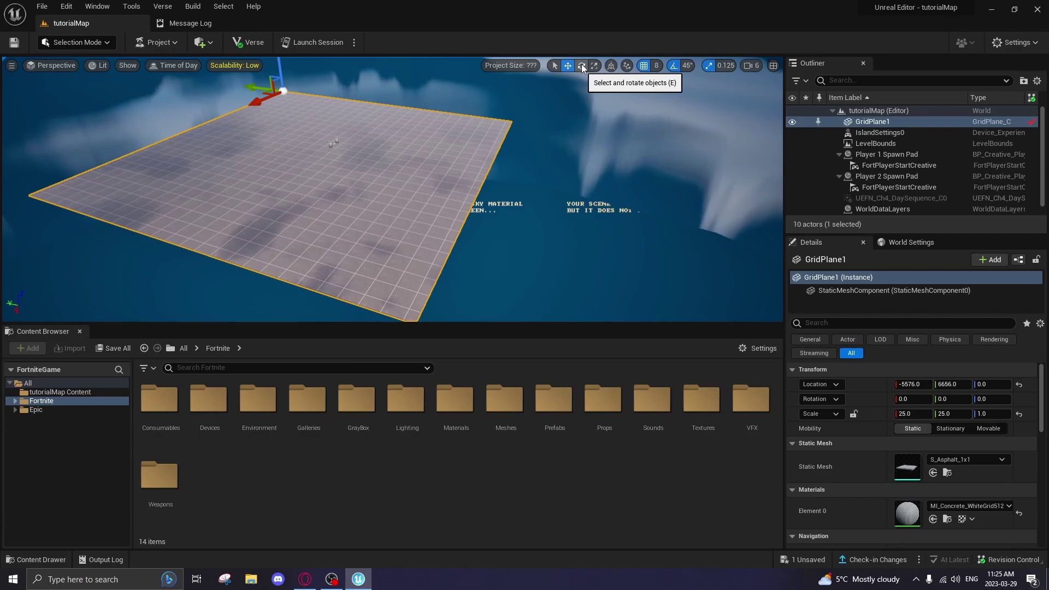
Try rotating the grid plane around its axes with the Rotate tool and undo the rotation
left_click(583, 67)
left_click_drag(269, 109, 355, 94)
left_click_drag(223, 83, 289, 129)
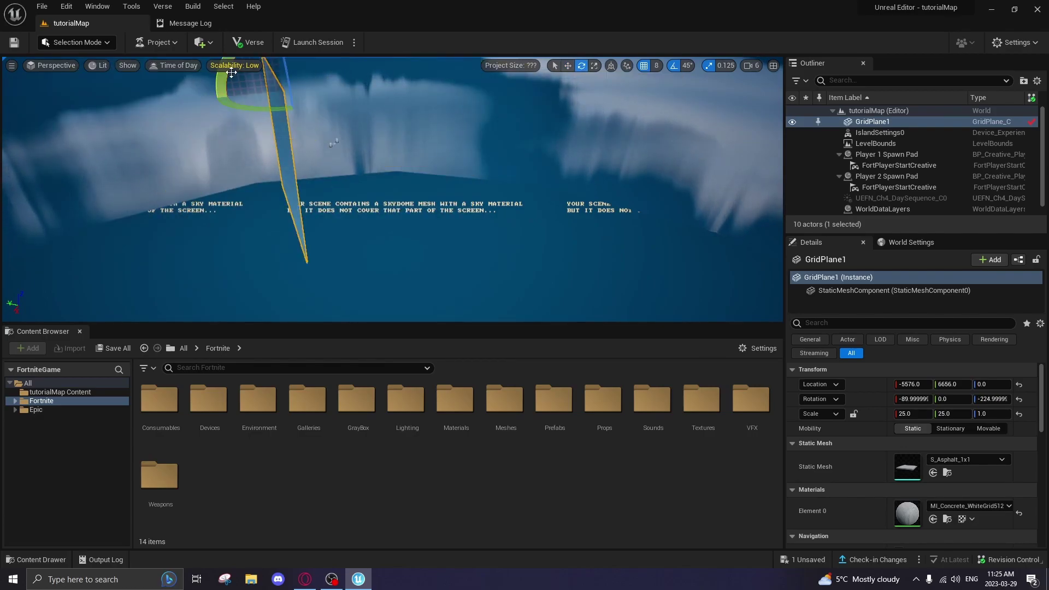
right_click_drag(339, 141, 367, 158)
key("ctrl+z")
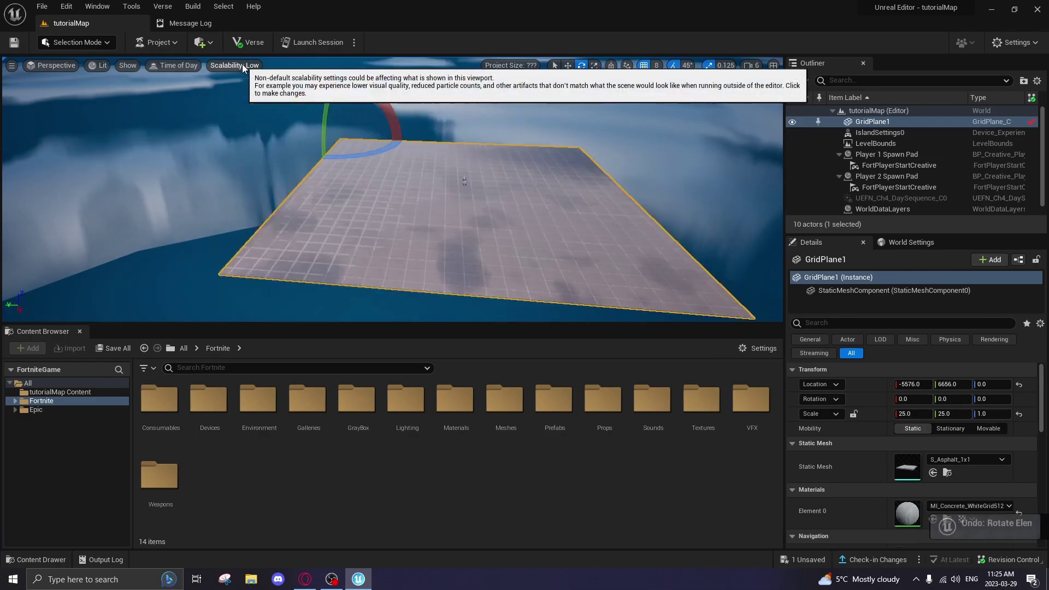
Try scaling the grid plane's height to 16.75, along the green axis, and uniformly in all directions
left_click(592, 67)
left_click_drag(338, 136, 338, 103)
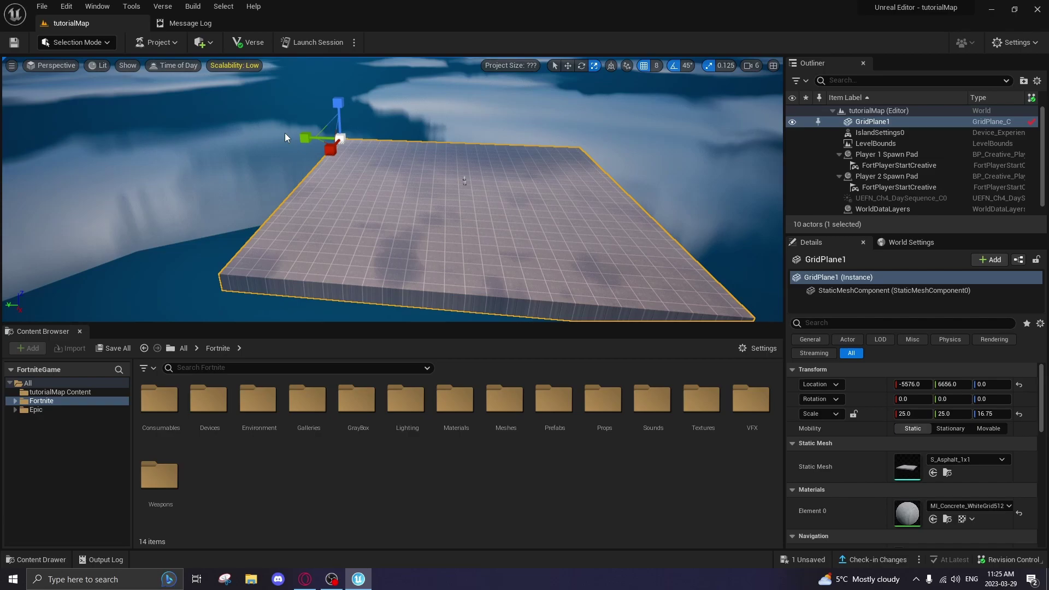
left_click_drag(305, 137, 375, 77)
left_click_drag(340, 138, 389, 104)
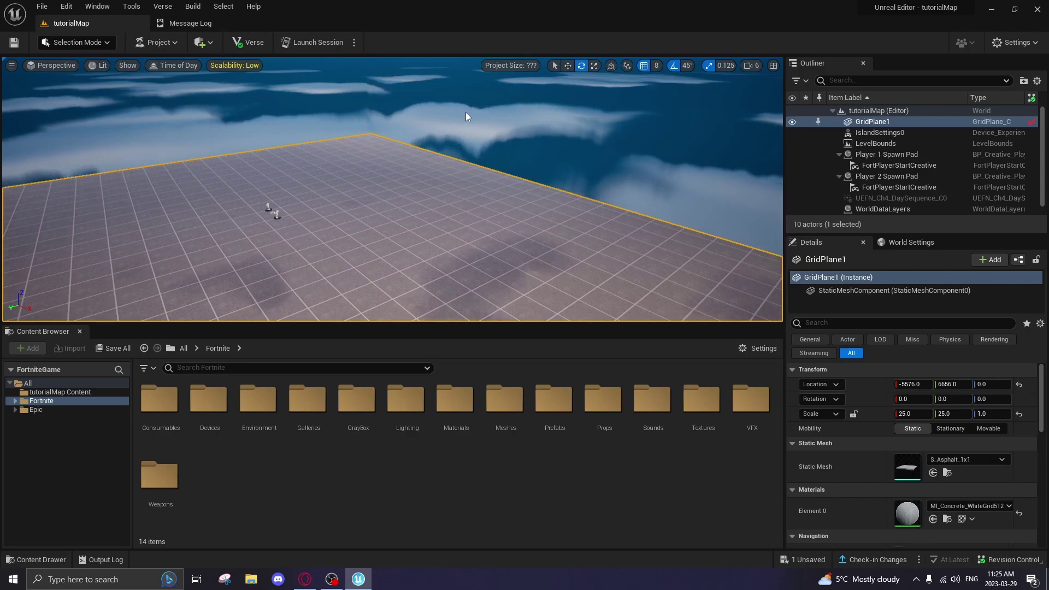
Set the position grid snap size to 1,024 and test it by moving the grid plane vertically
key("f")
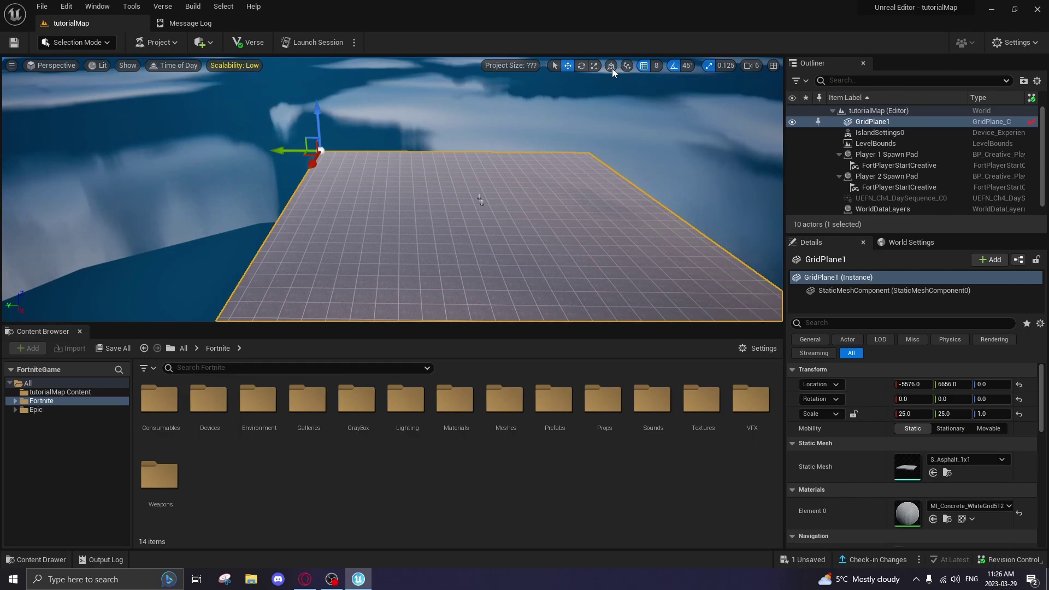
left_click(658, 67)
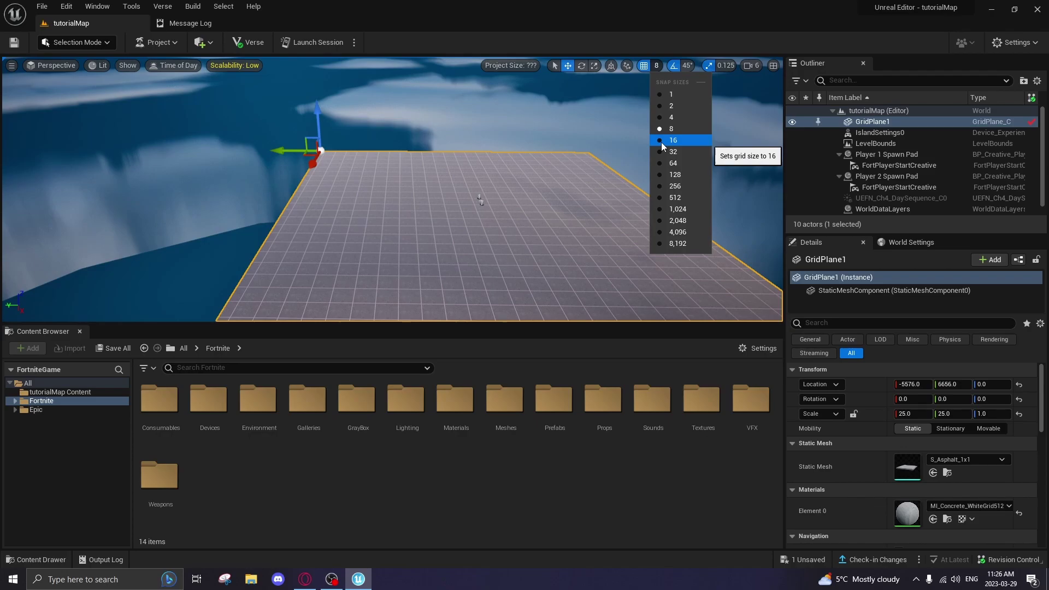
left_click(677, 209)
mouse_move(318, 112)
left_mouse_down()
mouse_move(325, 87)
mouse_move(328, 120)
left_mouse_up()
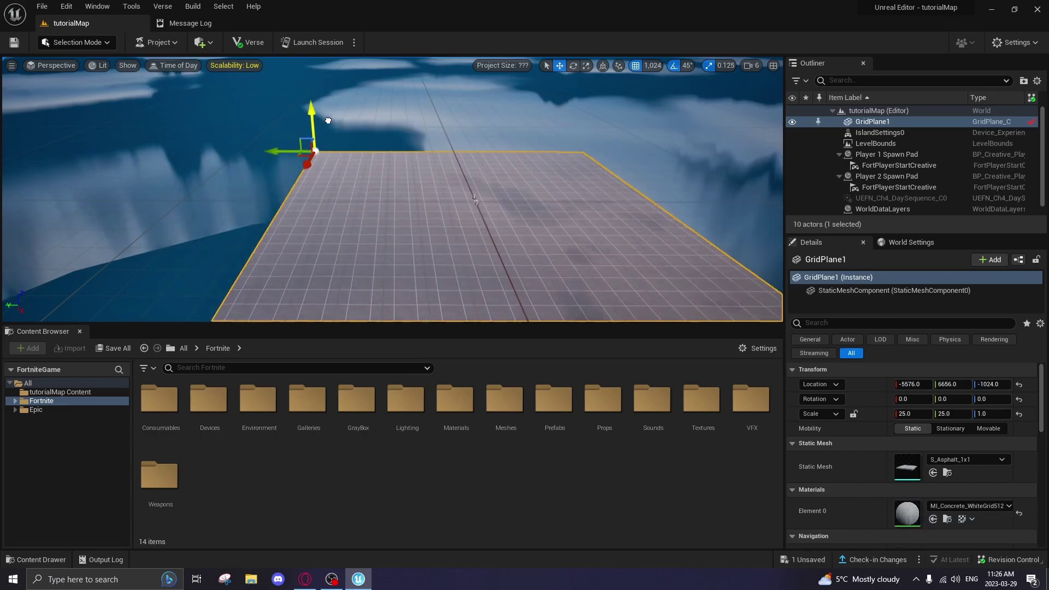
Review the rotation snap angles and activate the Rotate tool on the grid plane
left_click(685, 67)
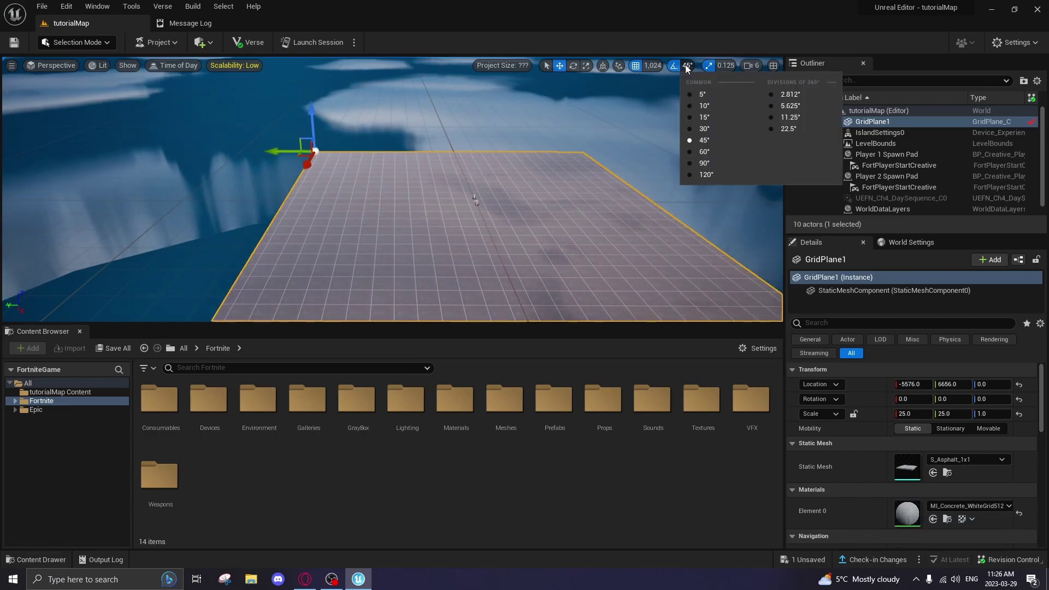
left_click(573, 65)
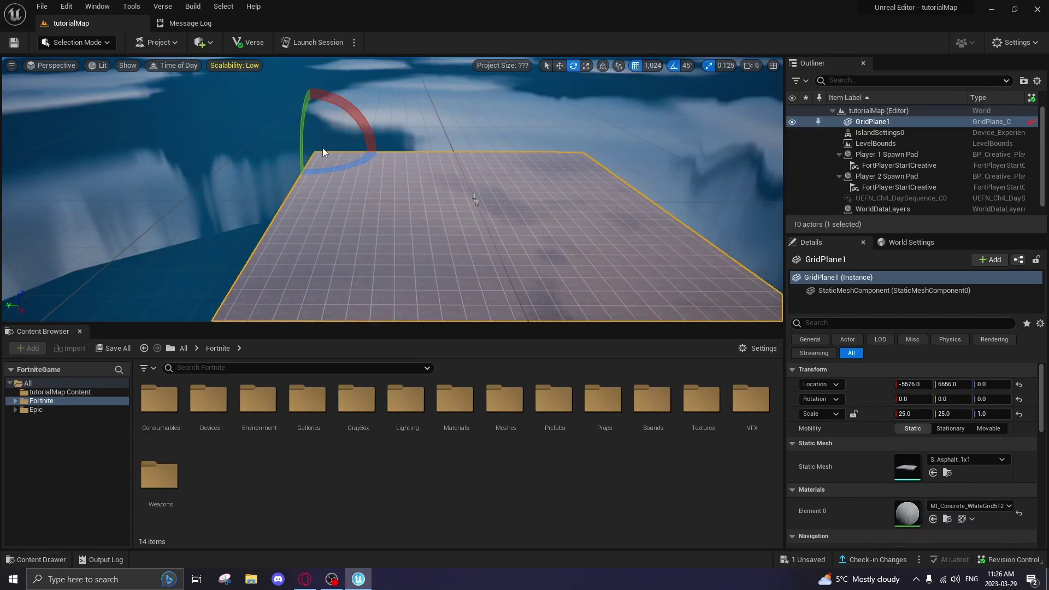
left_click(678, 65)
Review the scale snap sizes and scale the grid plane along Z to 10.125
left_click(725, 65)
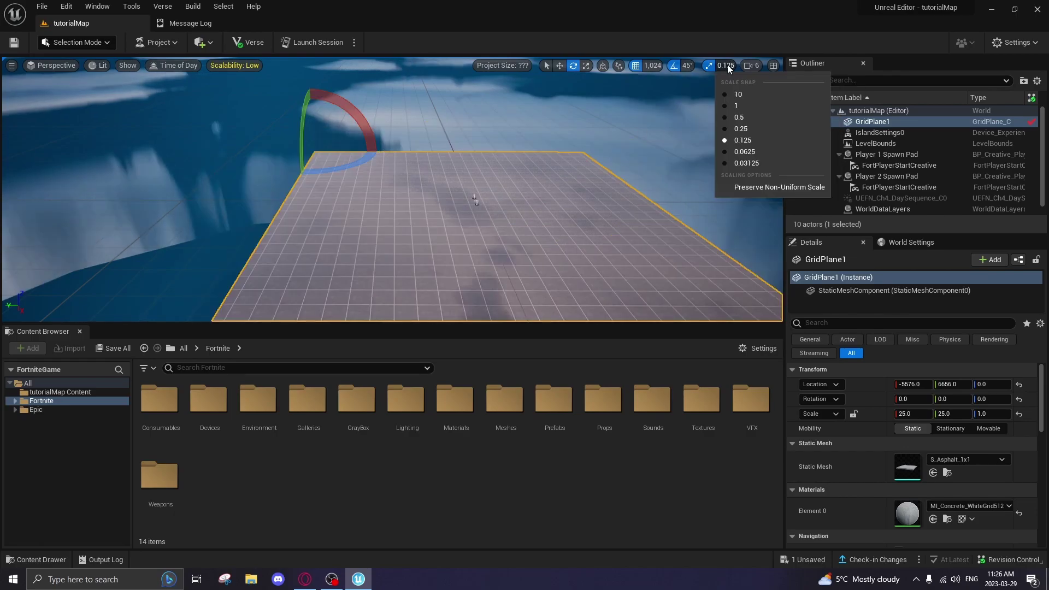
left_click(585, 65)
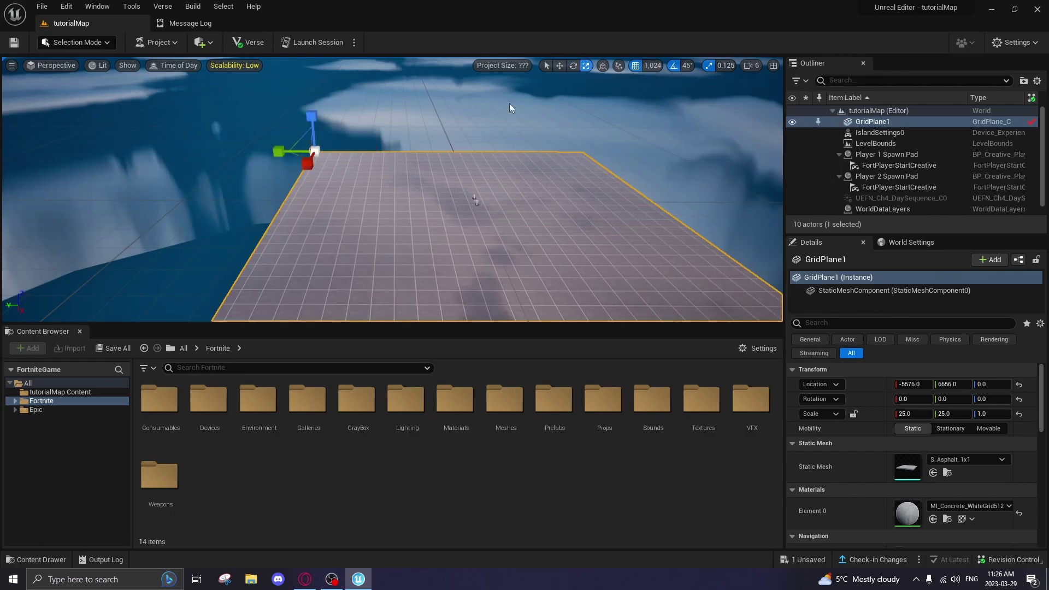
left_click_drag(311, 116, 352, 155)
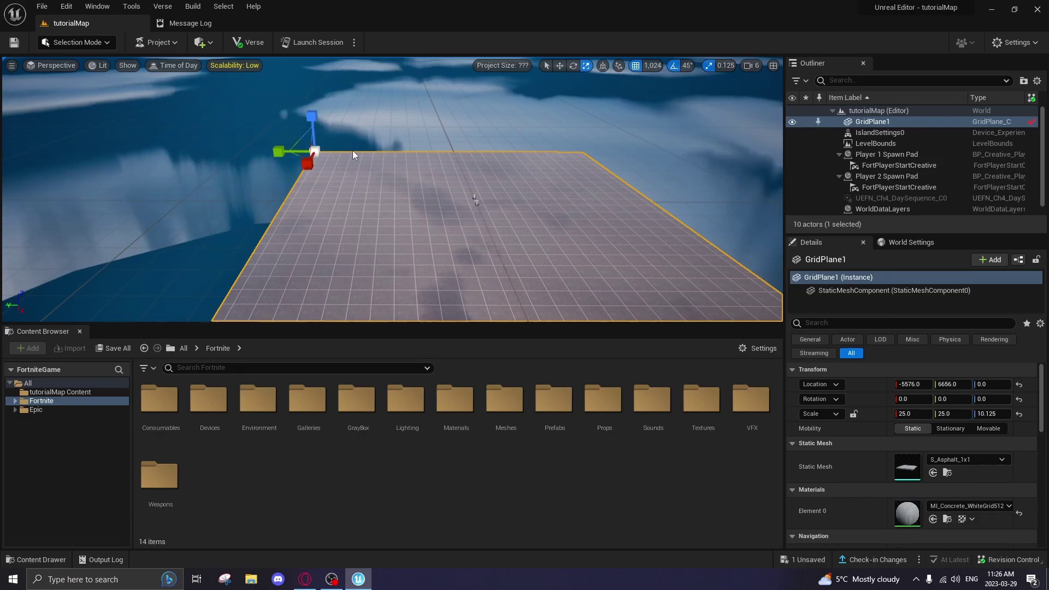
View the viewport's camera speed settings and fly the camera around the grid plane near the spawn pads
left_click(753, 65)
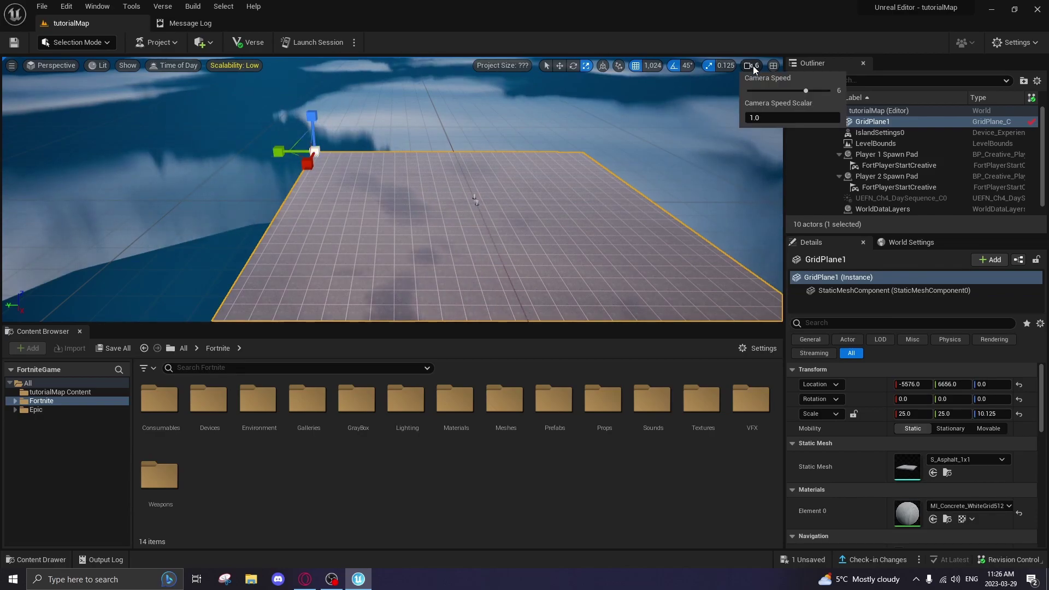
left_click(637, 123)
mouse_move(637, 123)
right_mouse_down()
mouse_move(601, 132)
mouse_move(541, 120)
mouse_move(551, 131)
mouse_move(621, 125)
right_mouse_up()
right_click_drag(278, 134, 278, 134)
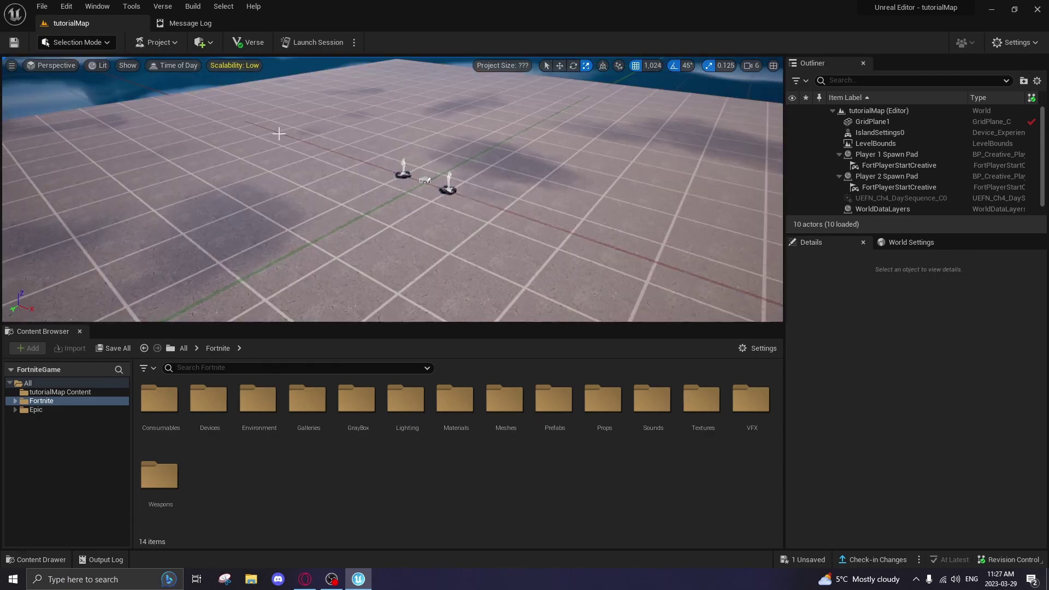
Review the available editor modes, keep Selection Mode and select the grid plane again
left_click(104, 42)
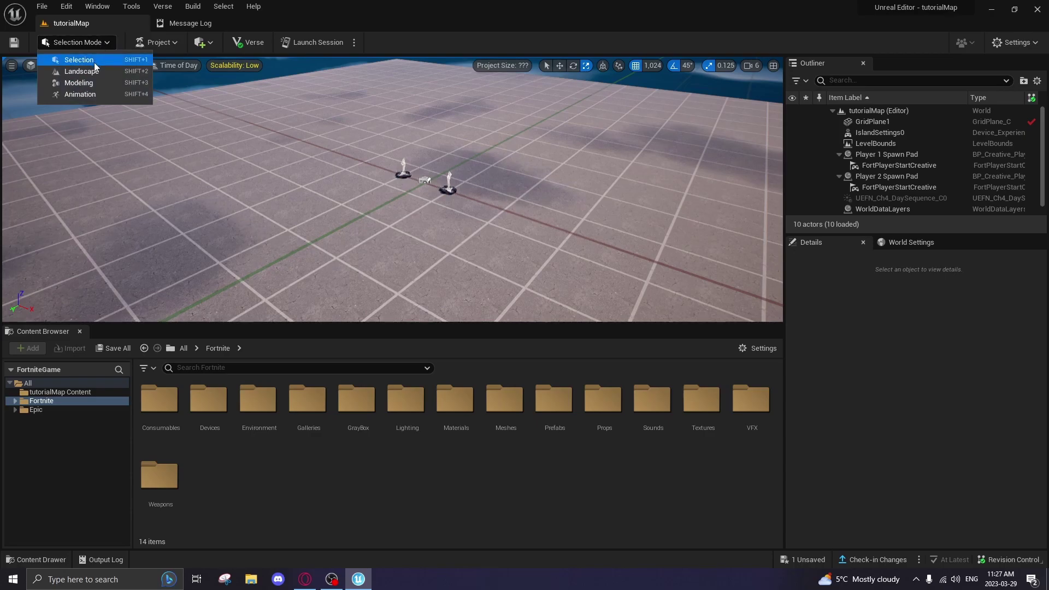
left_click(321, 158)
right_click_drag(346, 164, 346, 164)
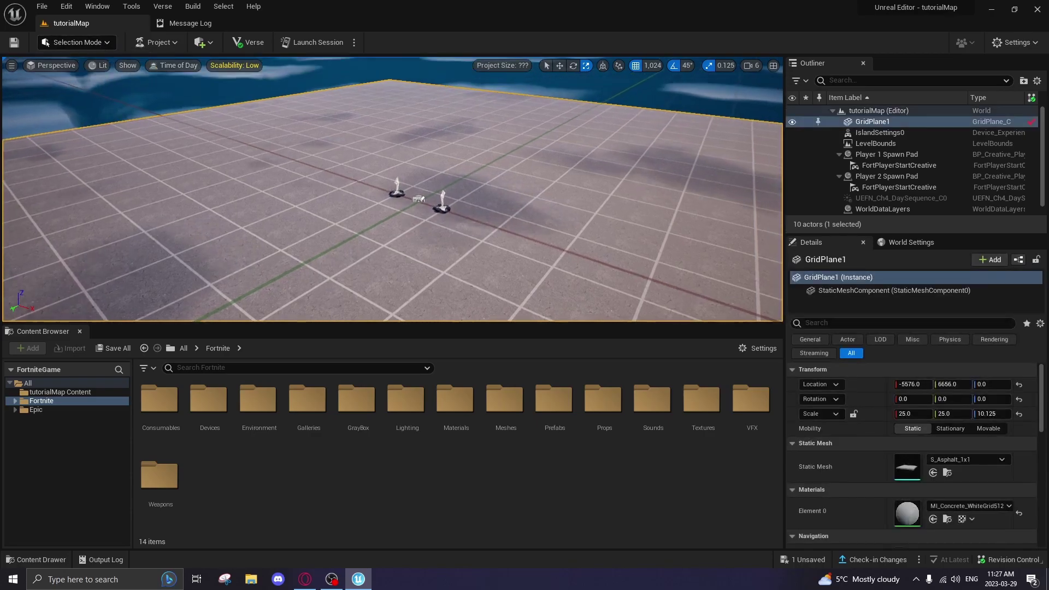